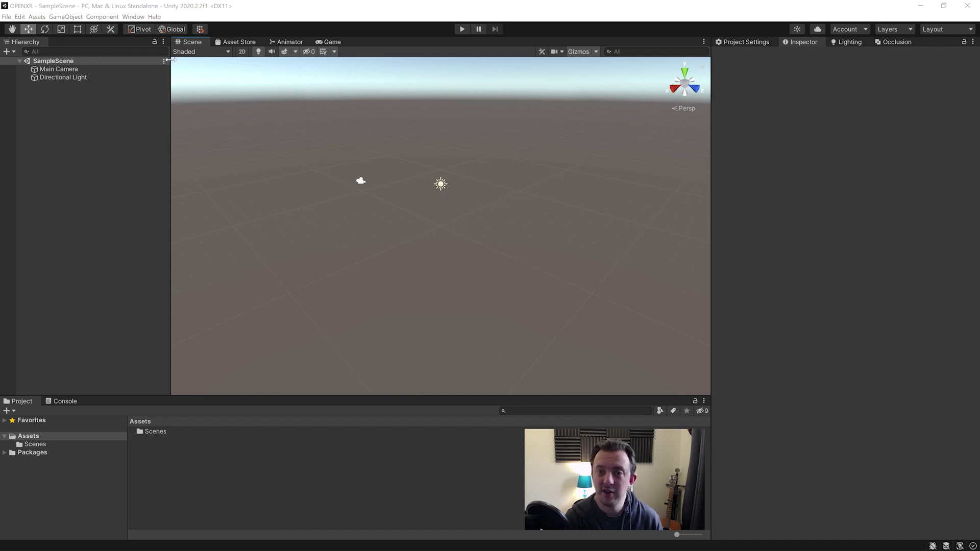
Install XR Plugin Management from its page in the project settings.
click(7, 17)
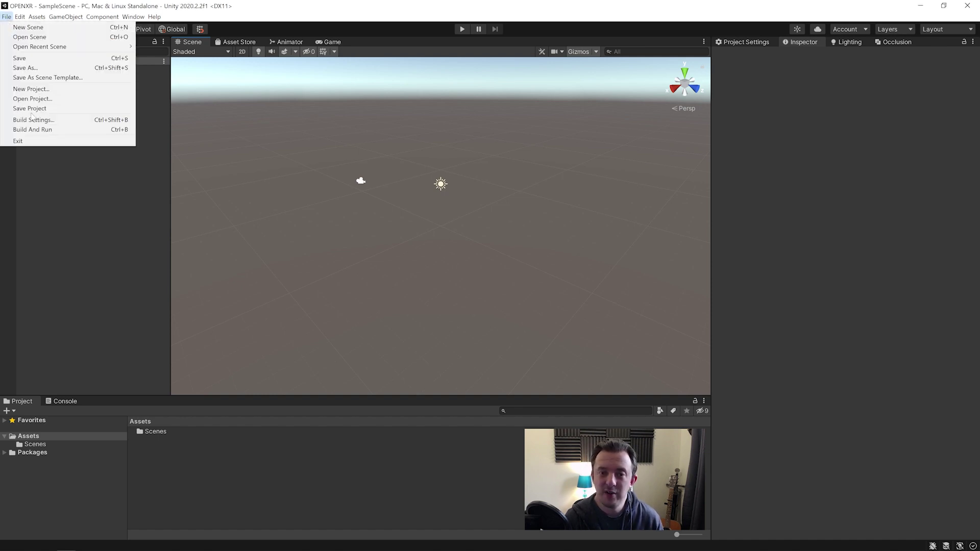
click(41, 120)
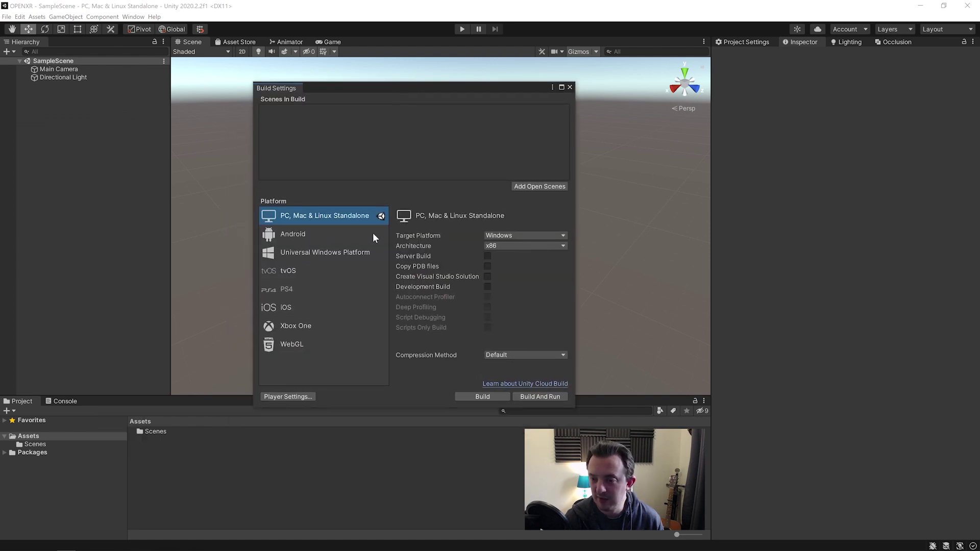
click(287, 397)
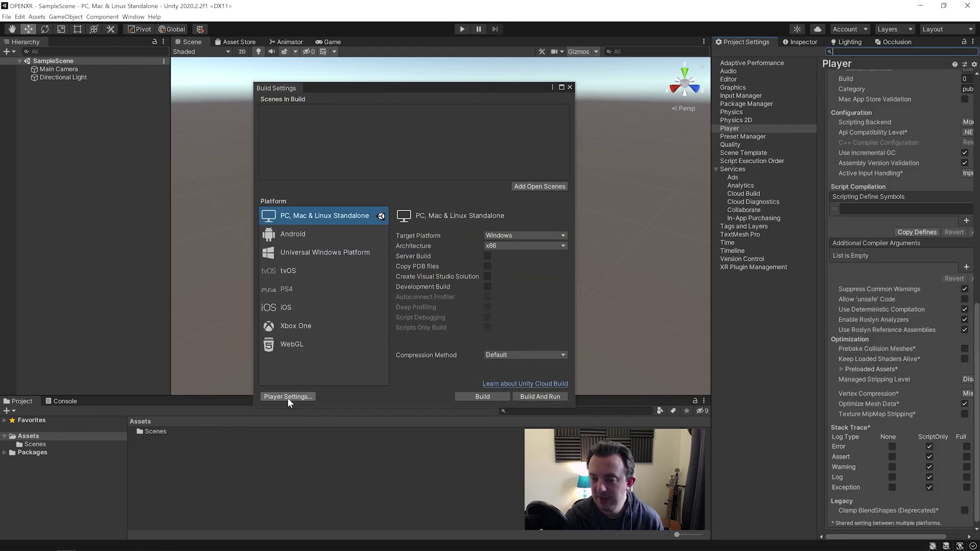
click(570, 87)
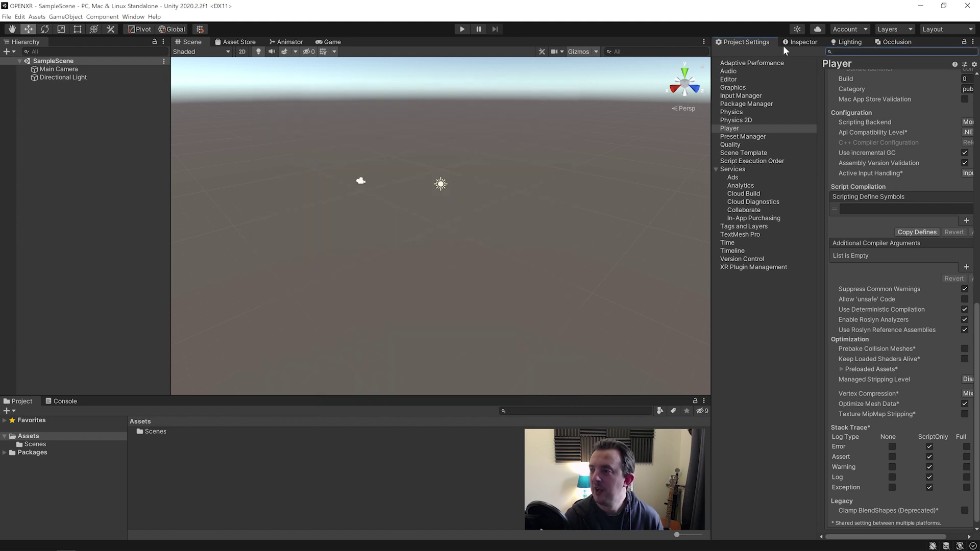
click(716, 170)
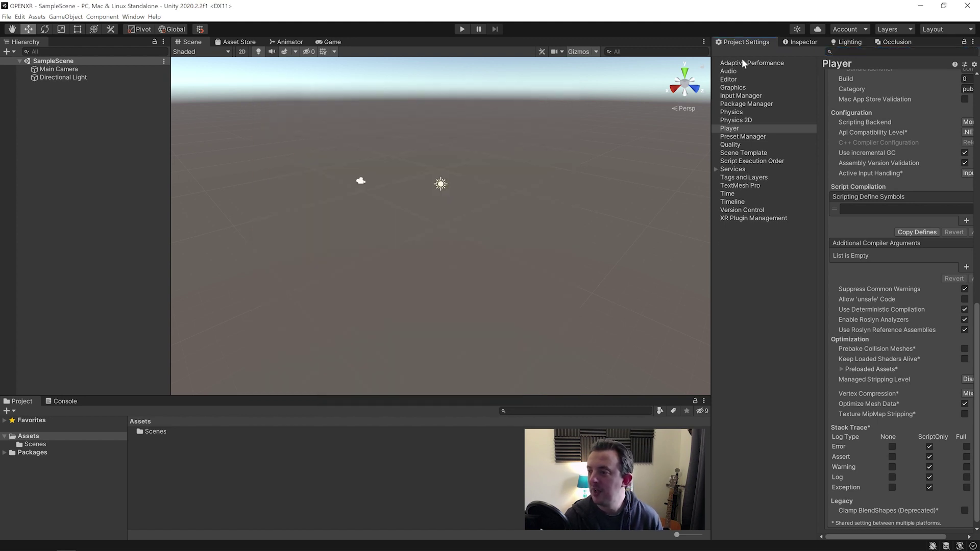
click(746, 219)
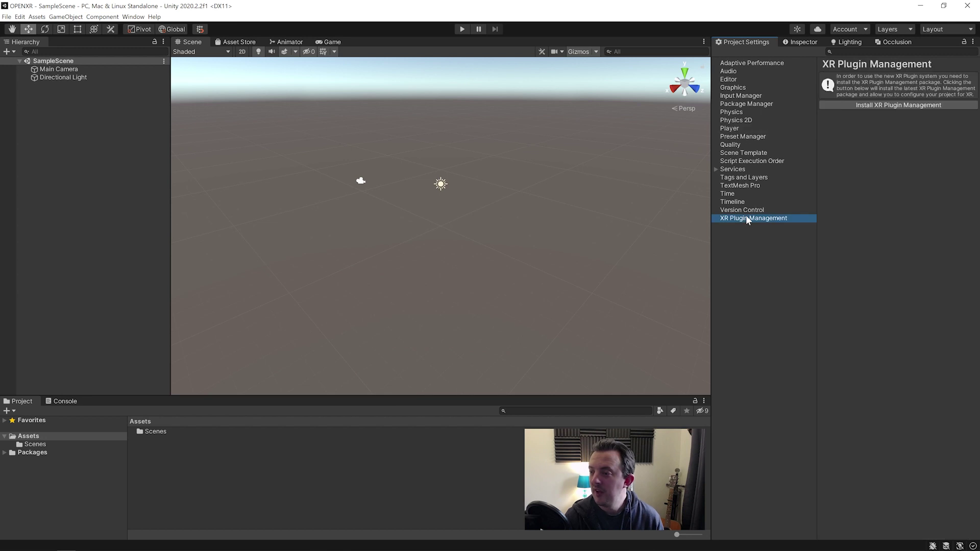
click(893, 106)
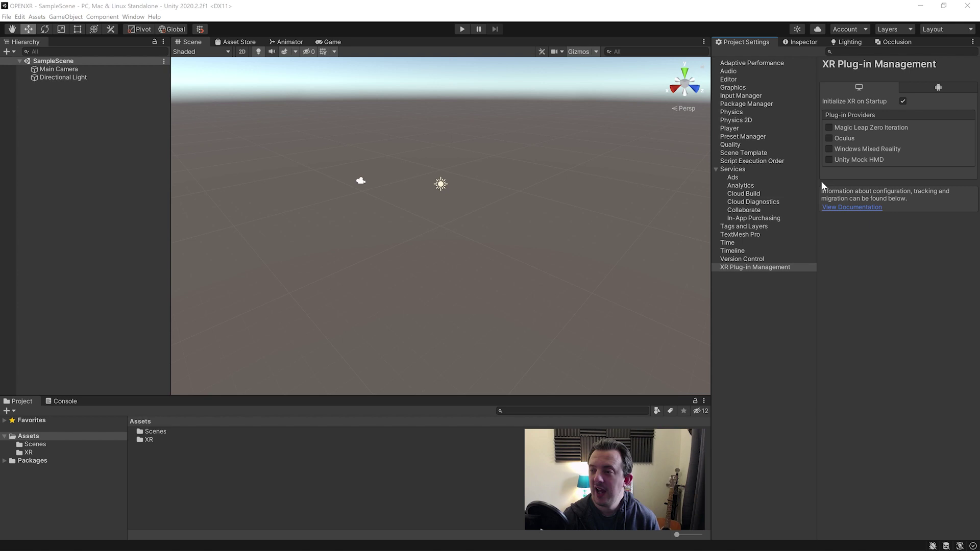
Enable preview packages in the Package Manager's advanced project settings and accept the notice about them.
click(130, 19)
click(144, 94)
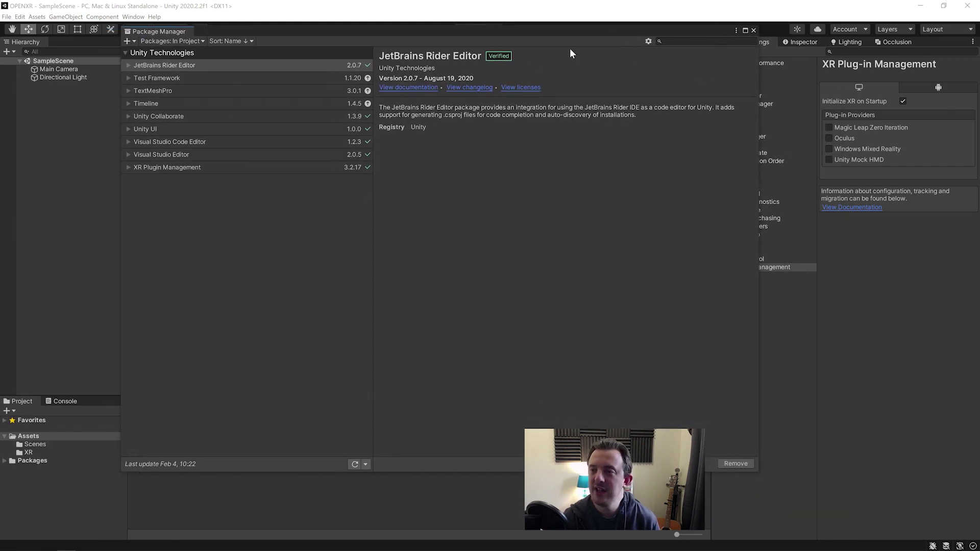
drag(569, 31, 568, 40)
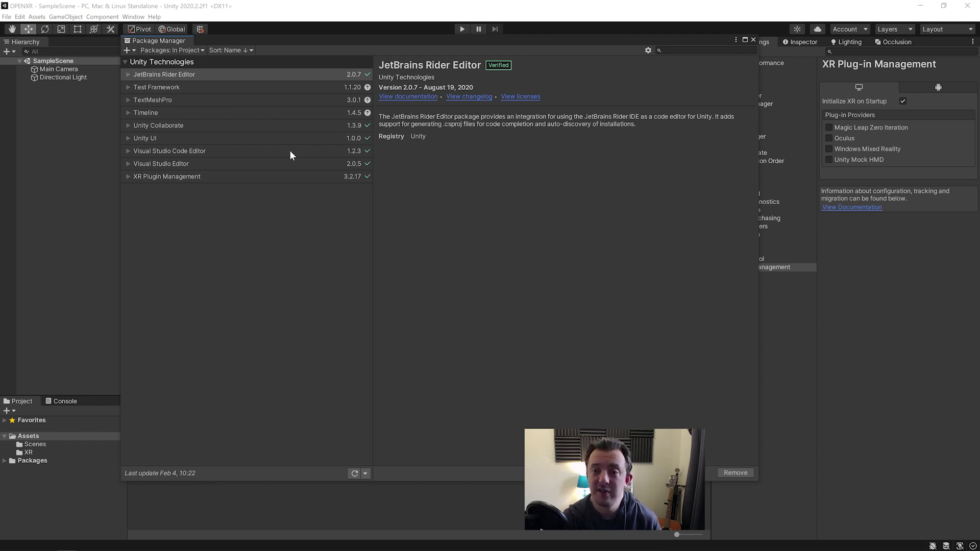
click(647, 50)
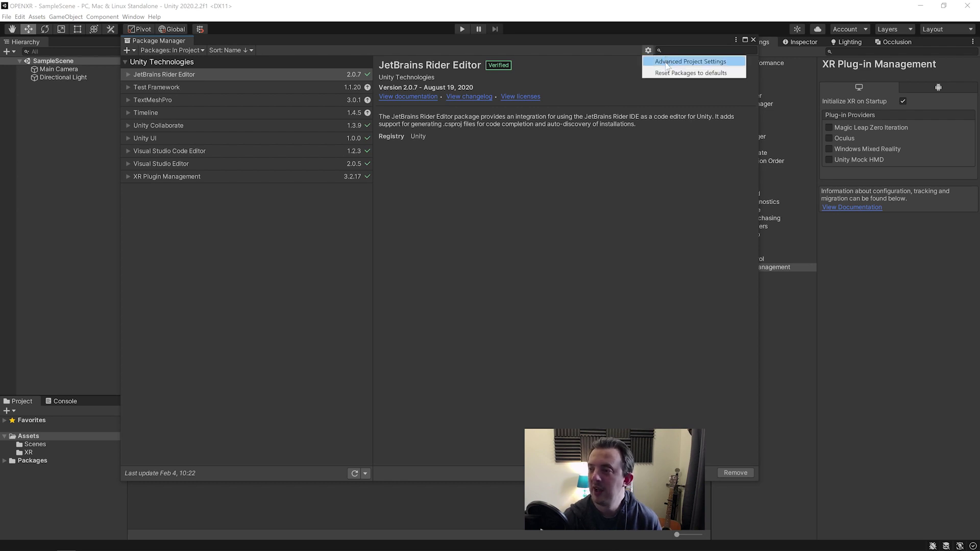
click(666, 62)
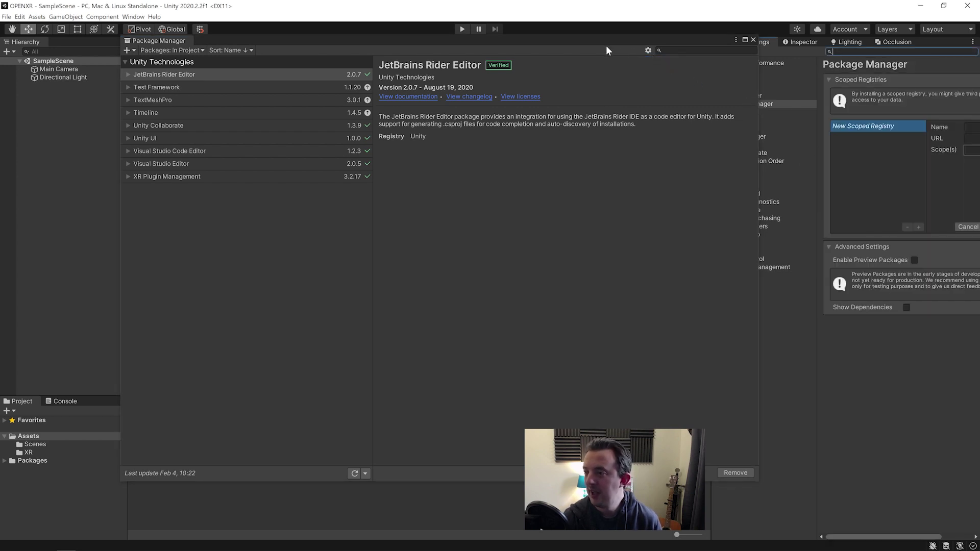
drag(600, 41, 563, 32)
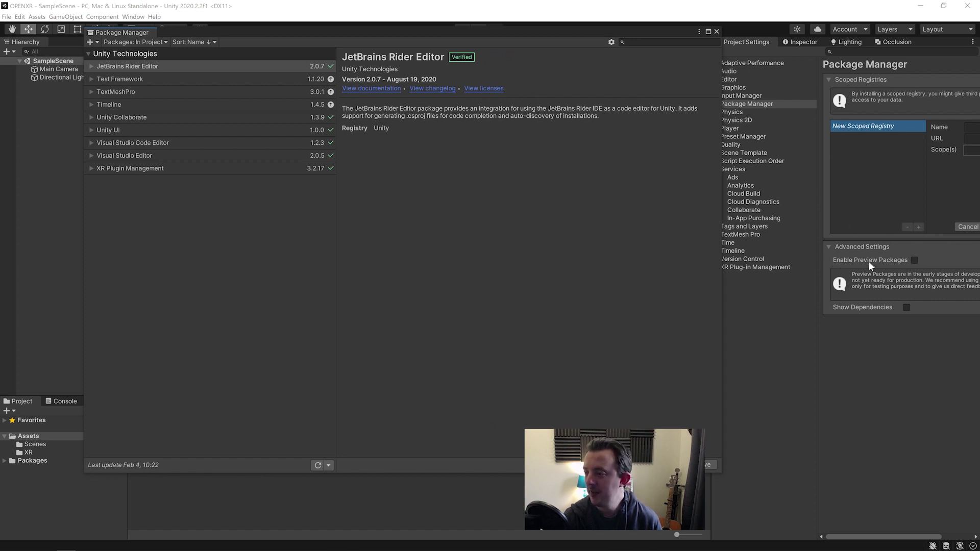
click(913, 260)
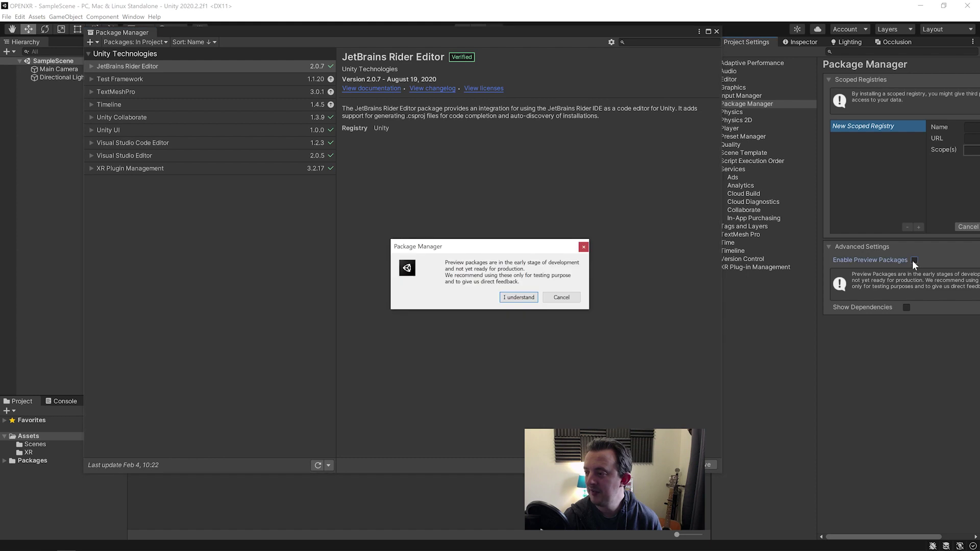
click(517, 298)
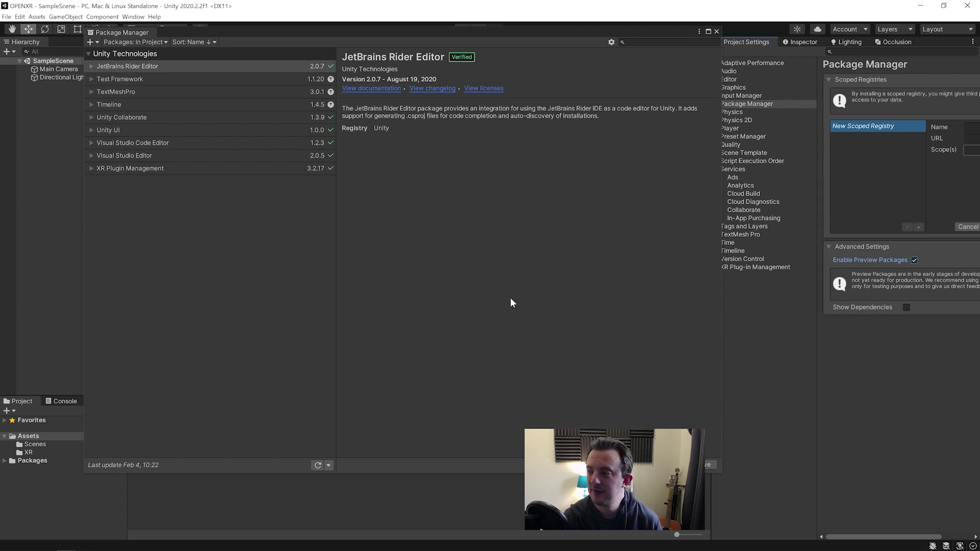
Find the OpenXR Plugin 0.1.2-preview.2 in the Unity Registry by searching "openxr" and install it.
click(136, 42)
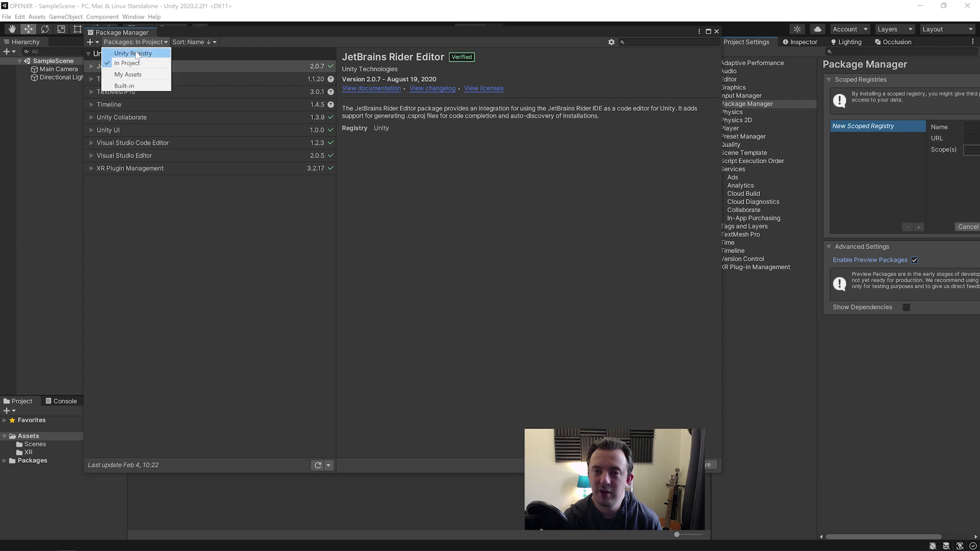
click(135, 52)
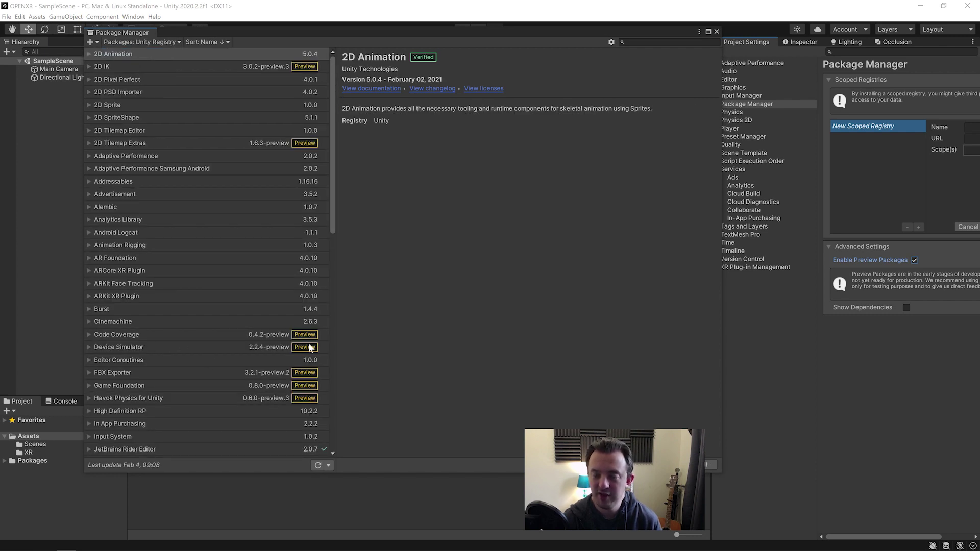
click(633, 42)
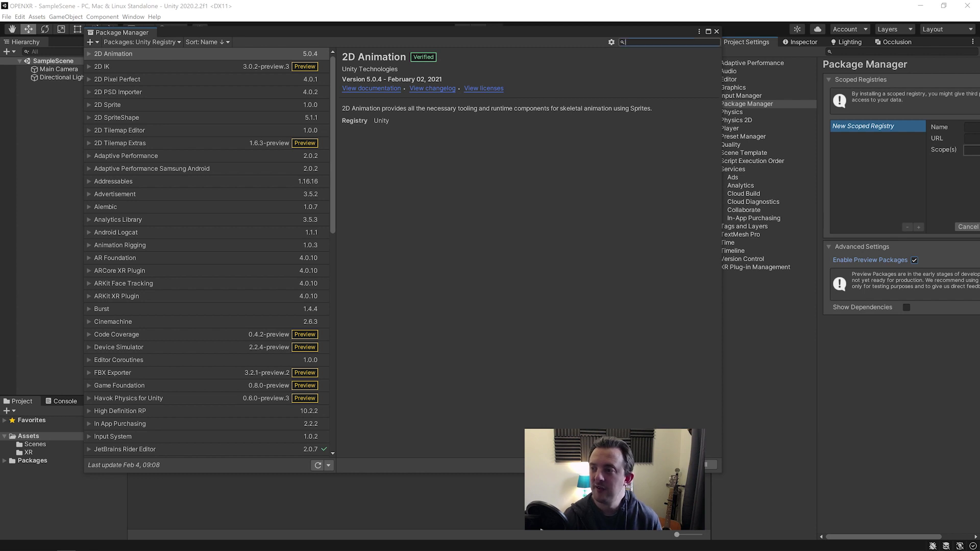
text(openxr)
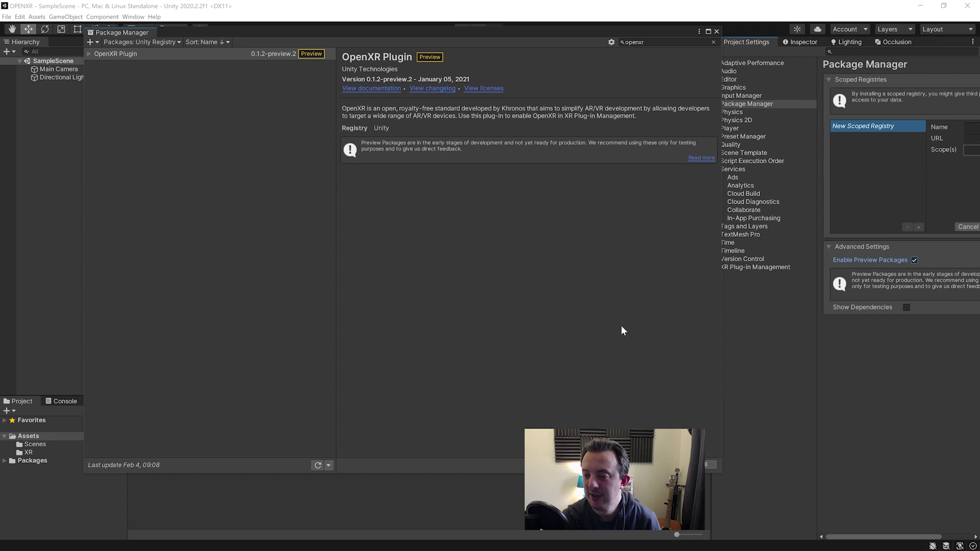
click(711, 464)
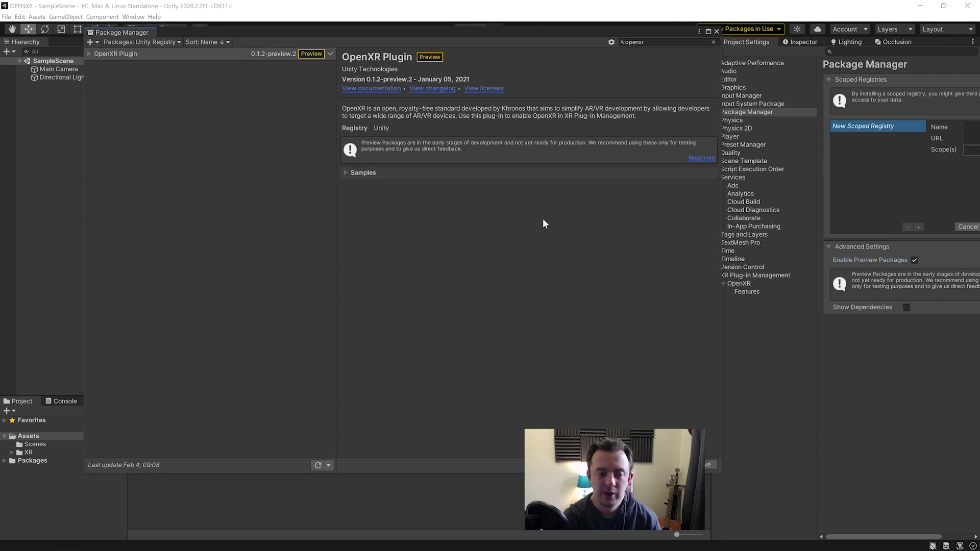
Search the registry packages for "xr" and install XR Interaction Toolkit 0.10.0-preview.7.
click(713, 42)
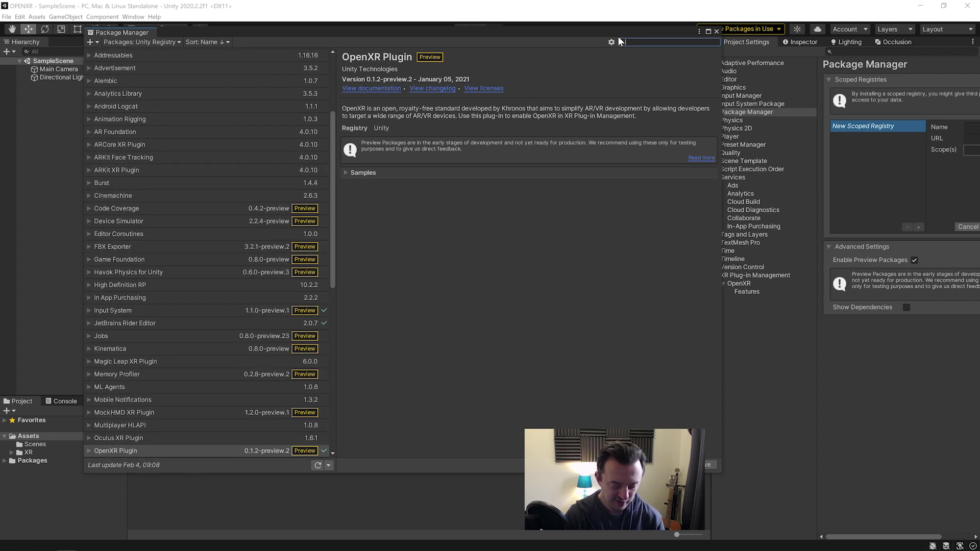
text(xr)
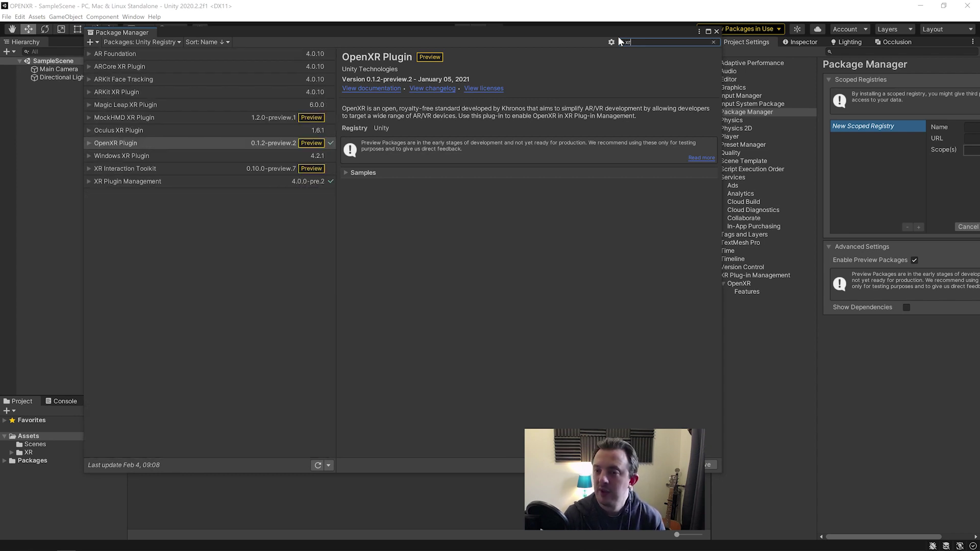
click(201, 168)
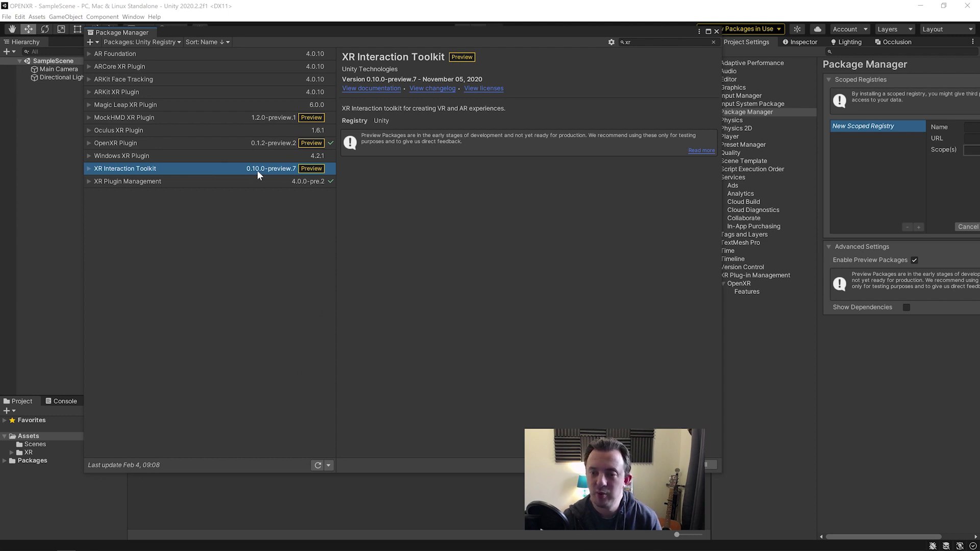
click(695, 464)
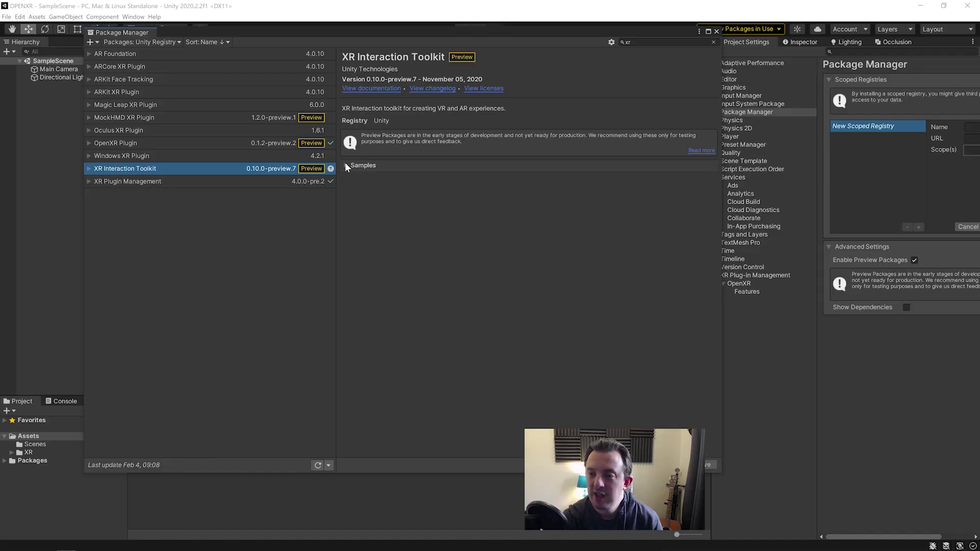
Import the Default Input Actions sample of the XR Interaction Toolkit and close the Package Manager.
click(346, 164)
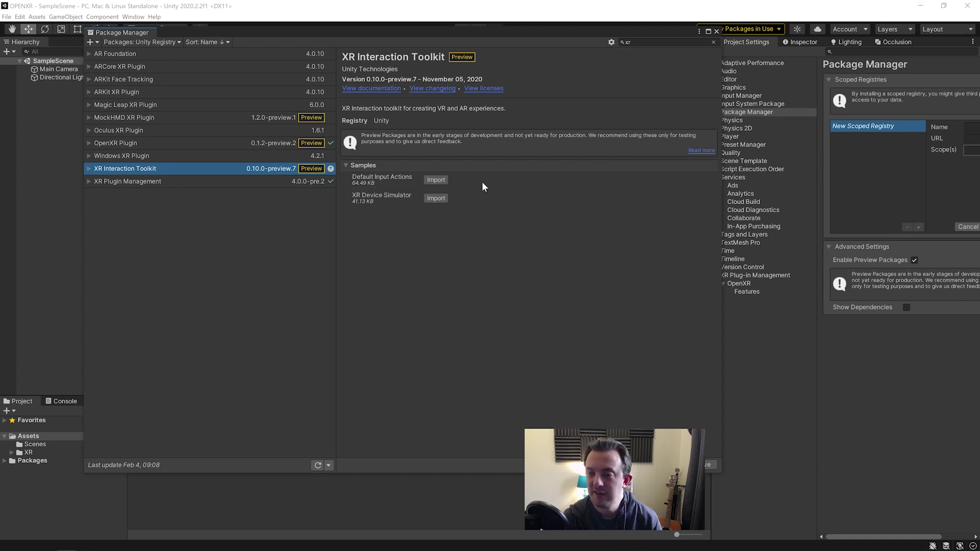
click(442, 180)
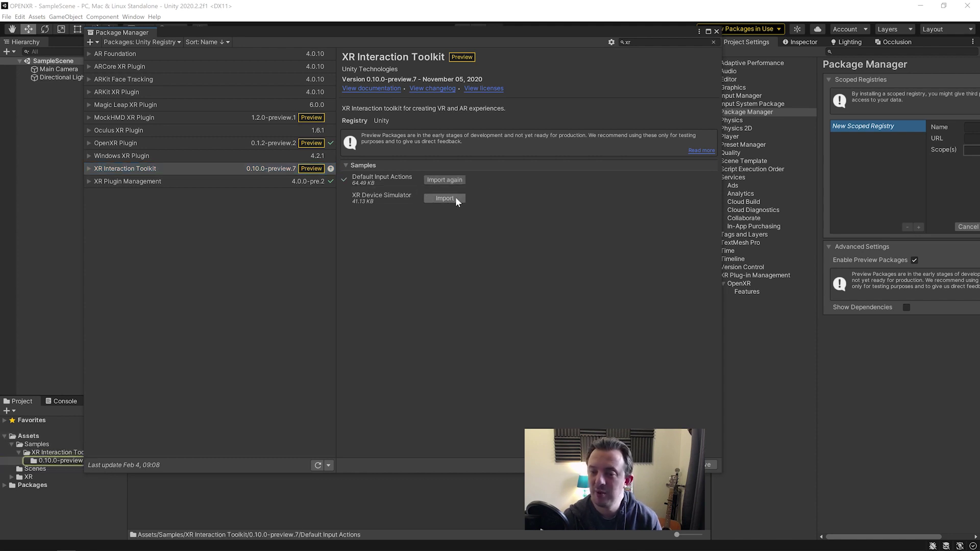
click(716, 31)
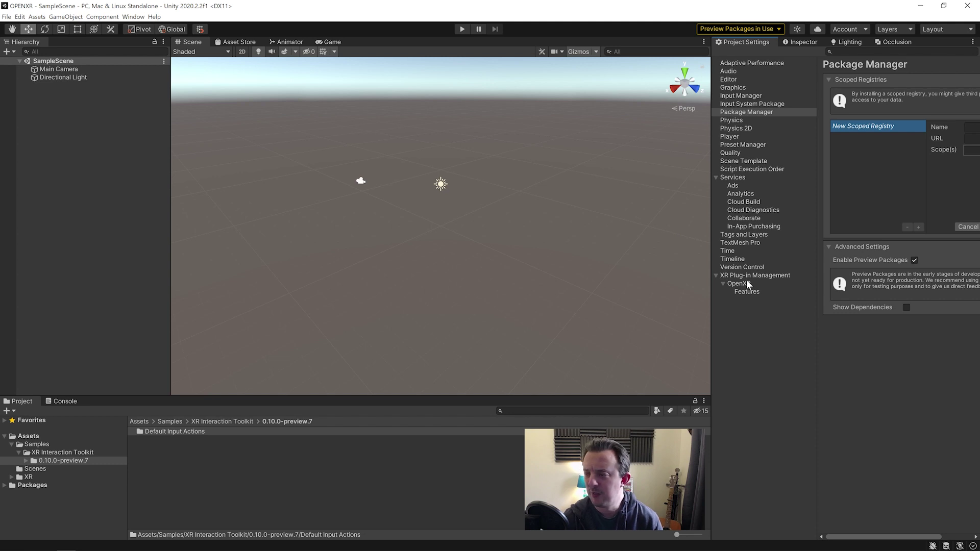
Enable OpenXR (Preview) as the desktop plug-in provider and fix all its project validation issues, applying the required editor restart.
click(785, 277)
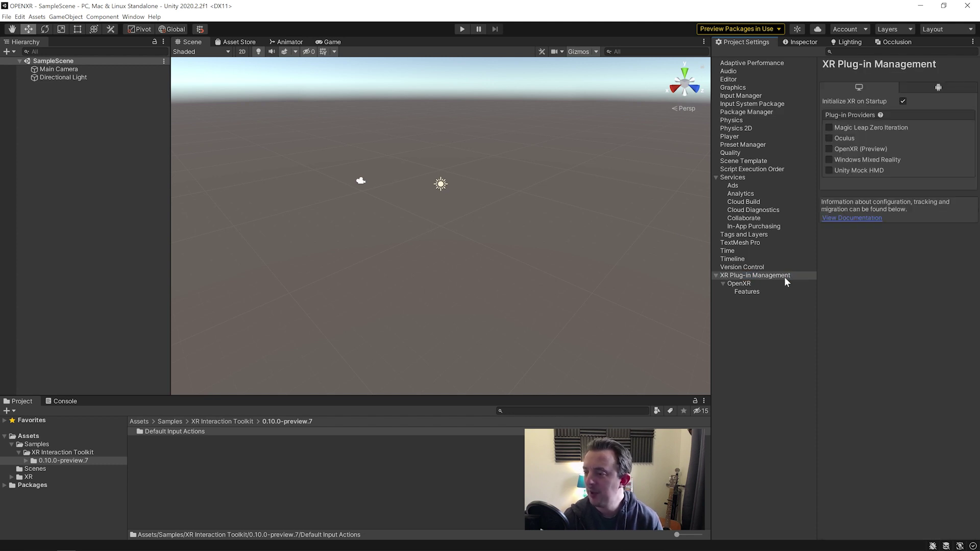
click(828, 148)
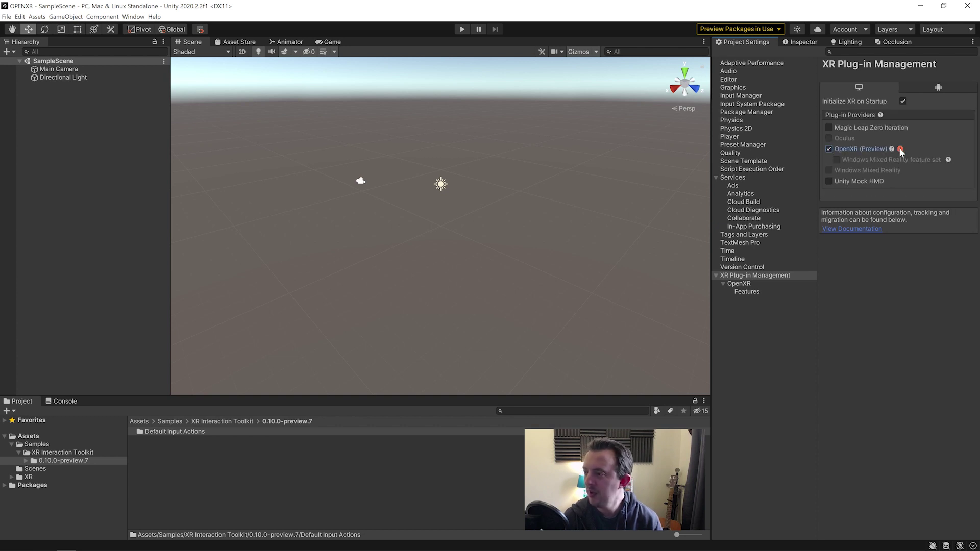
mouse_move(901, 149)
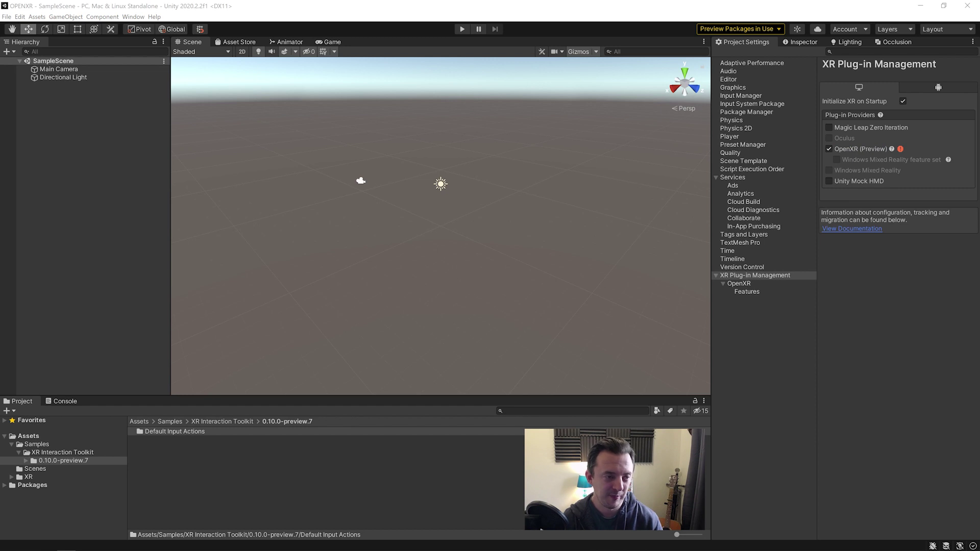
click(901, 149)
drag(243, 136, 396, 114)
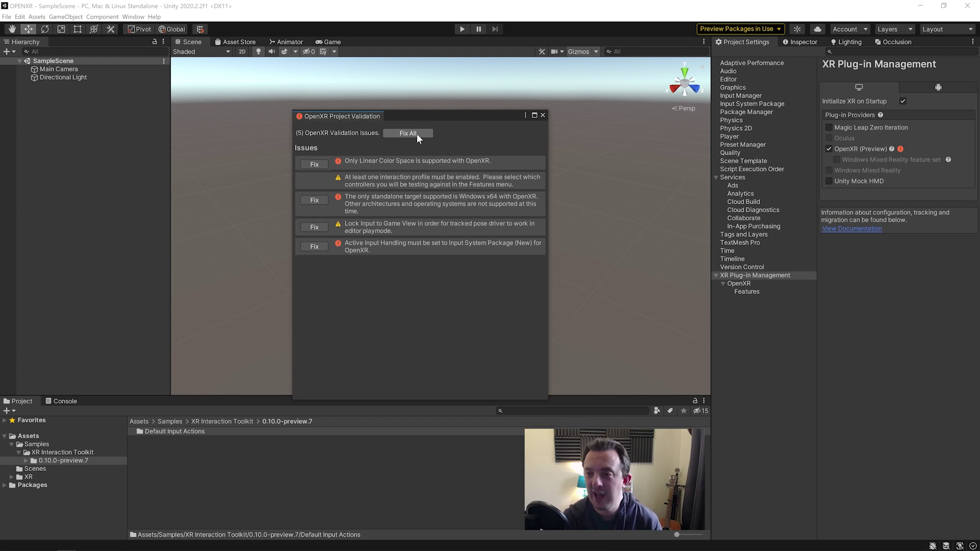
click(416, 133)
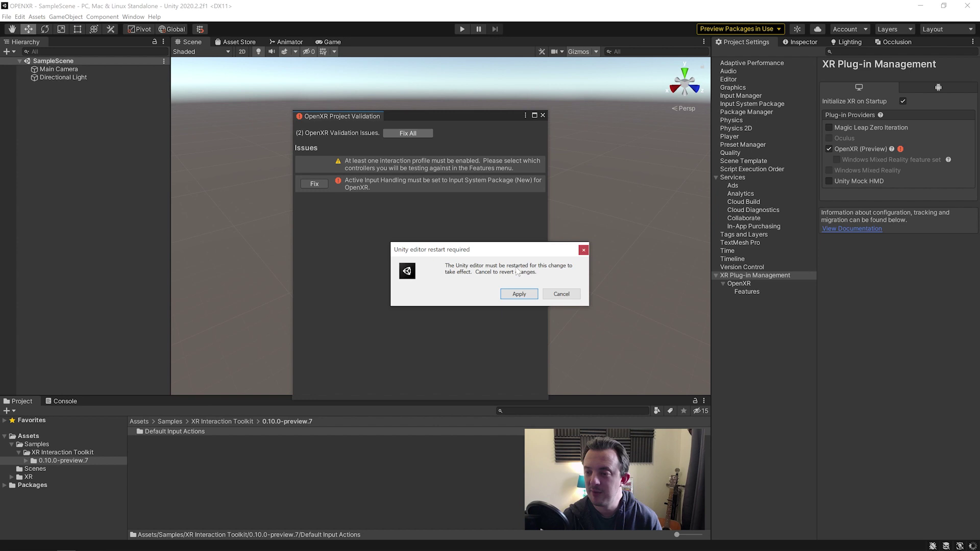
click(520, 296)
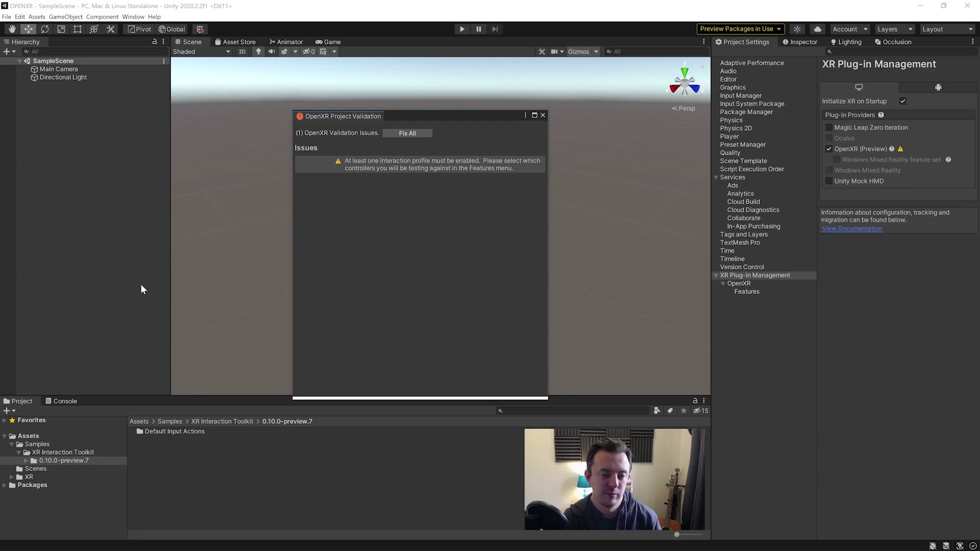
drag(438, 116, 478, 95)
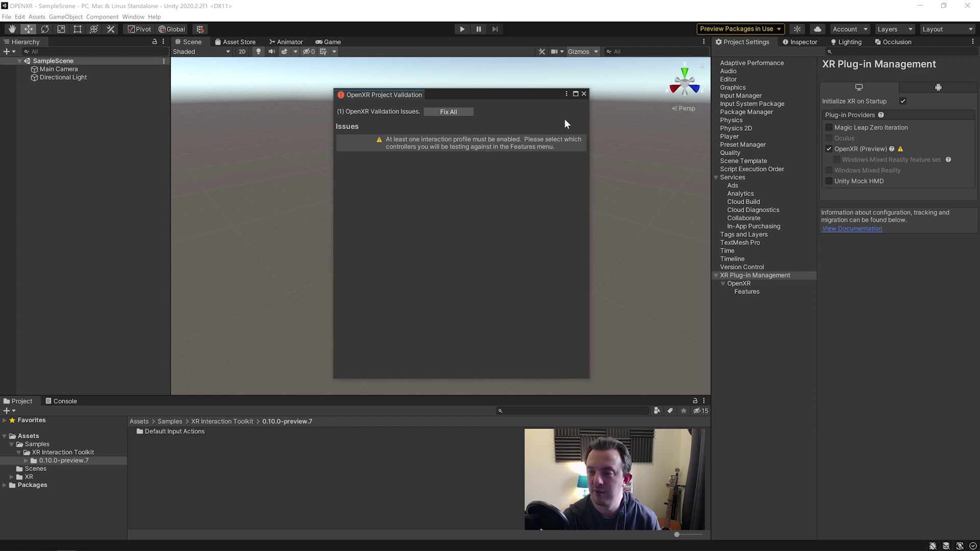
click(583, 94)
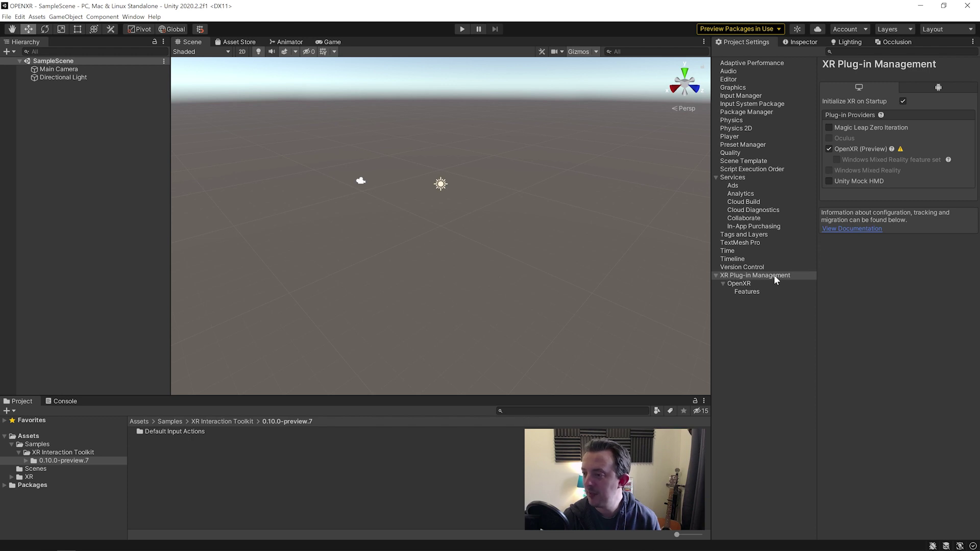
Enable the Oculus Touch Controller Profile and Valve Index Controller Profile in the OpenXR features, then return to the XR Plug-in Management settings.
click(746, 286)
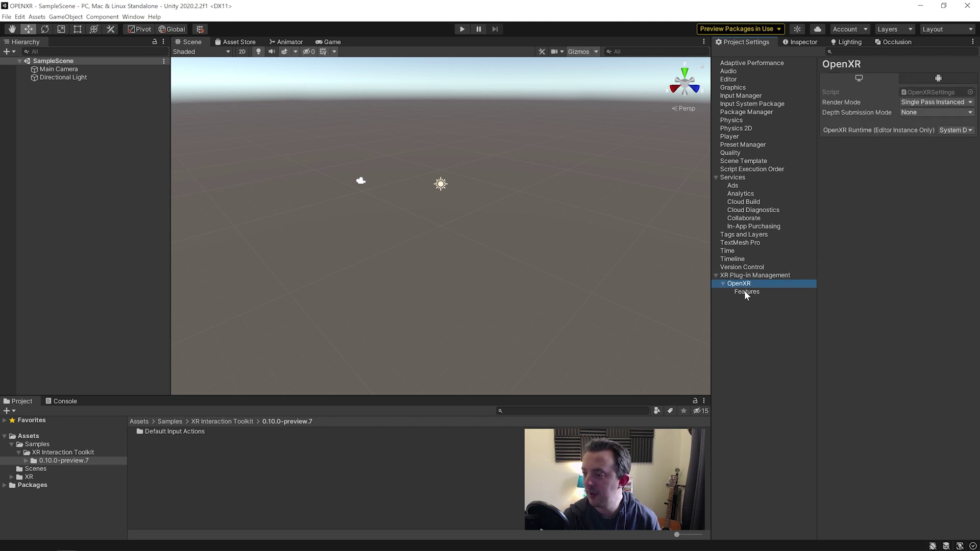
click(745, 292)
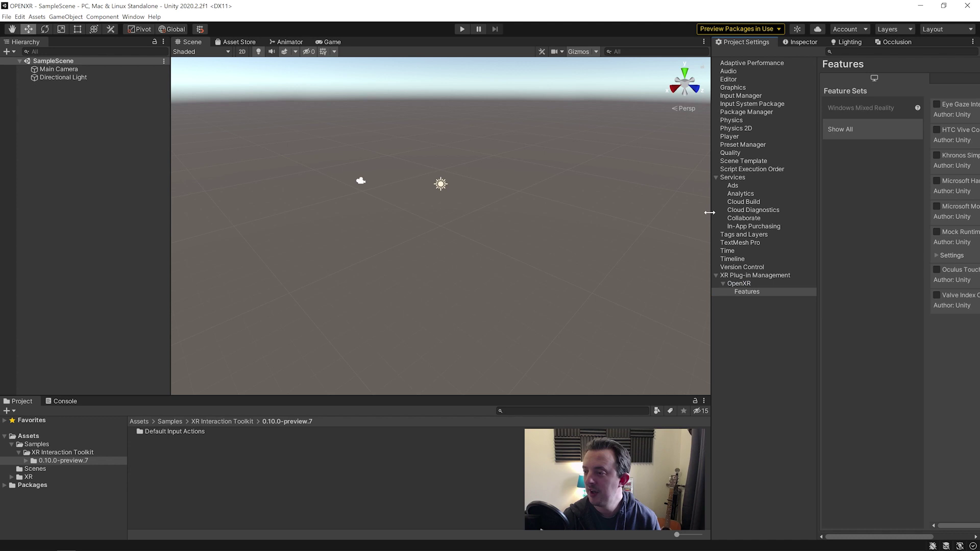
drag(709, 212, 543, 212)
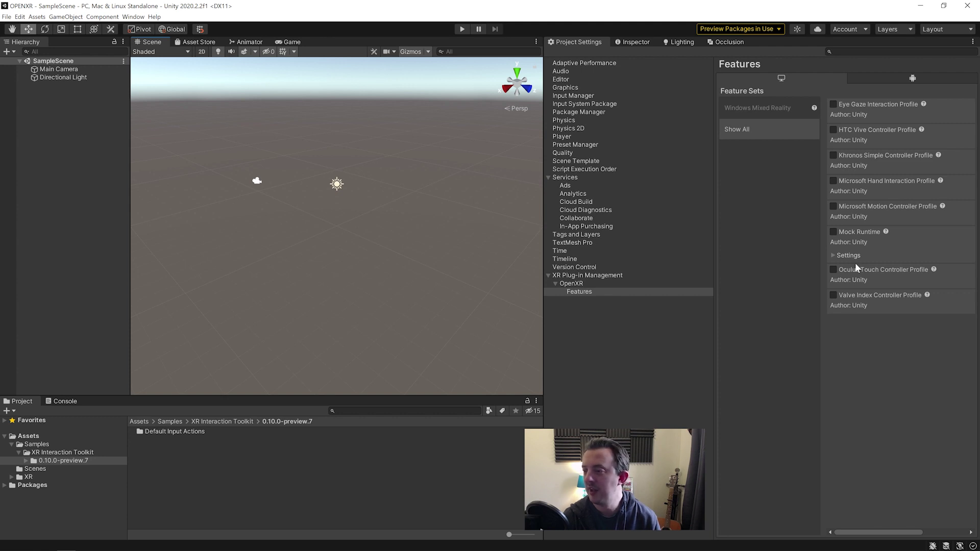
click(833, 295)
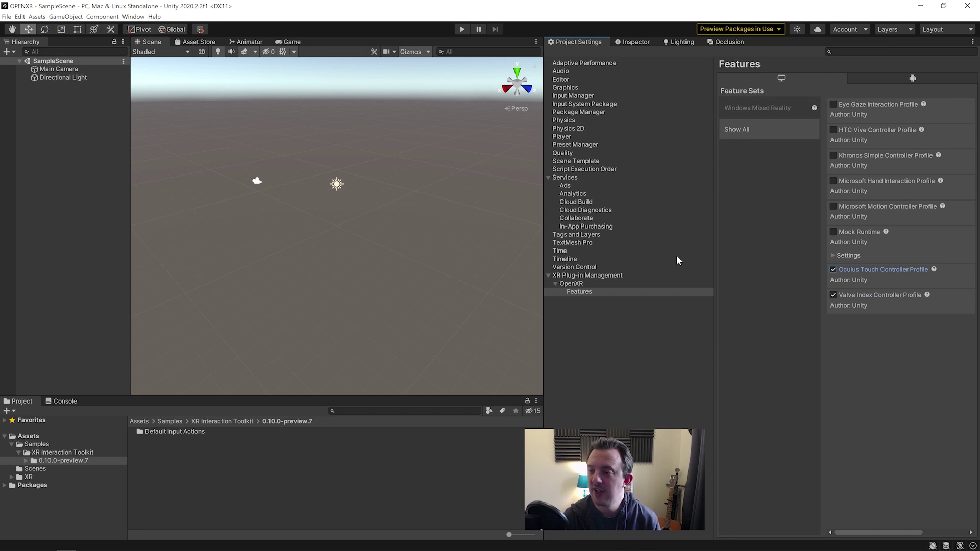
click(583, 276)
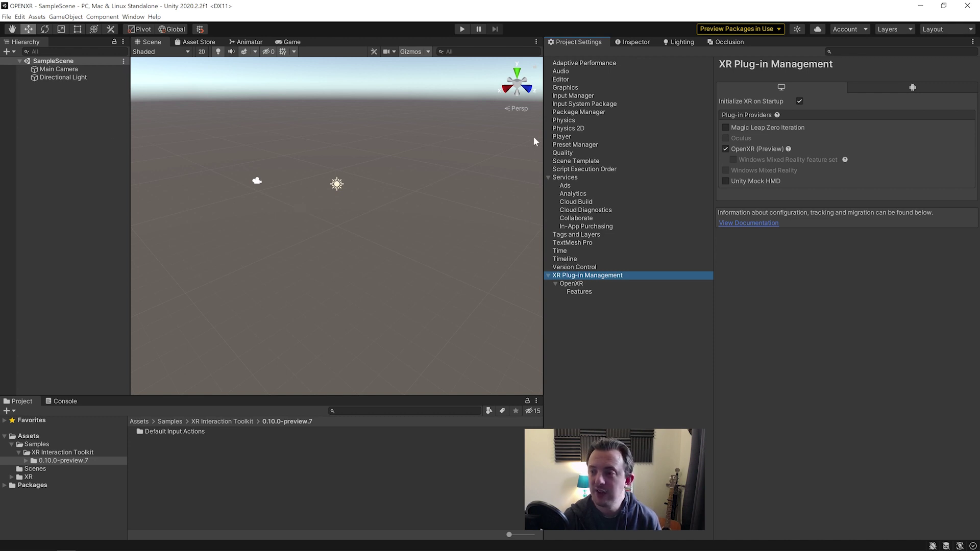
drag(542, 138, 617, 136)
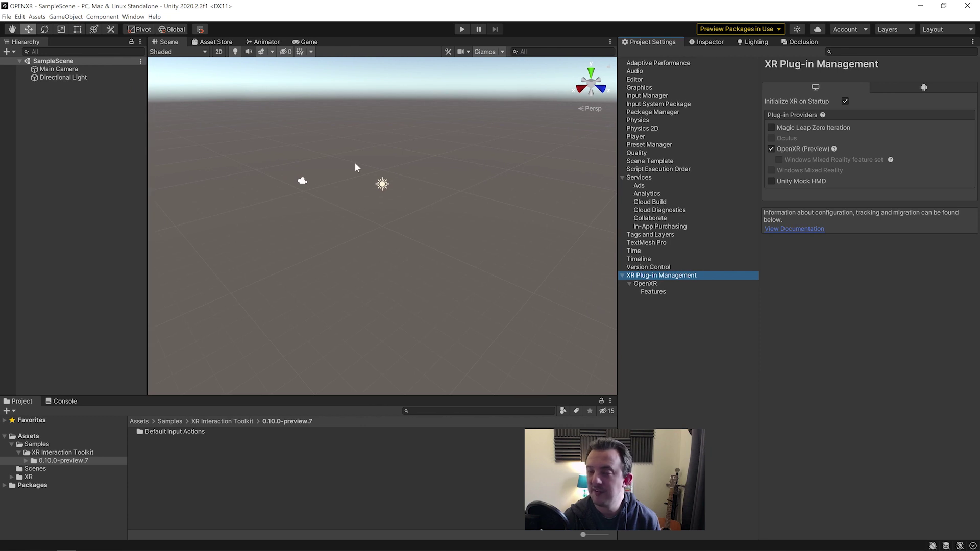
Add a Room-Scale XR Rig (Action-based) to the scene and inspect the properties of its LeftHand Controller.
right_click(36, 175)
mouse_move(71, 340)
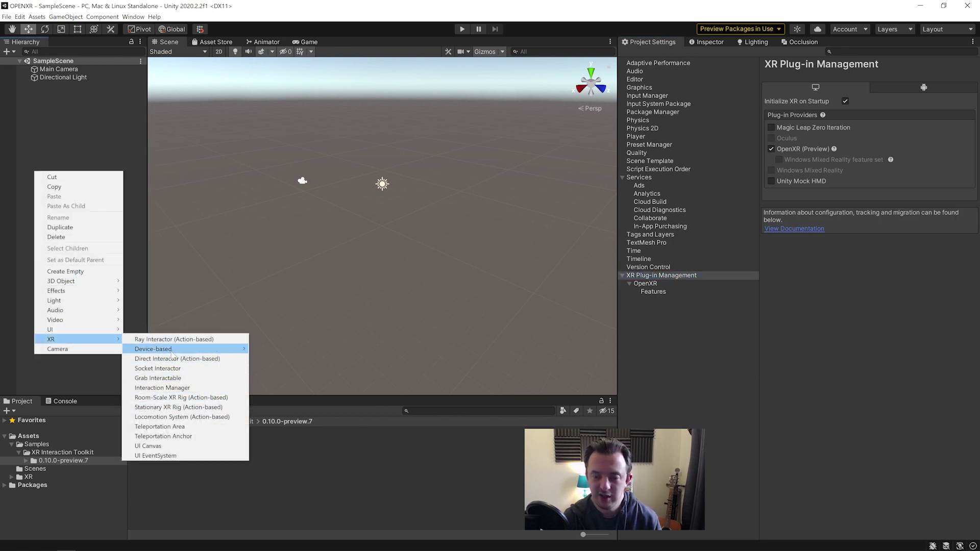
click(160, 398)
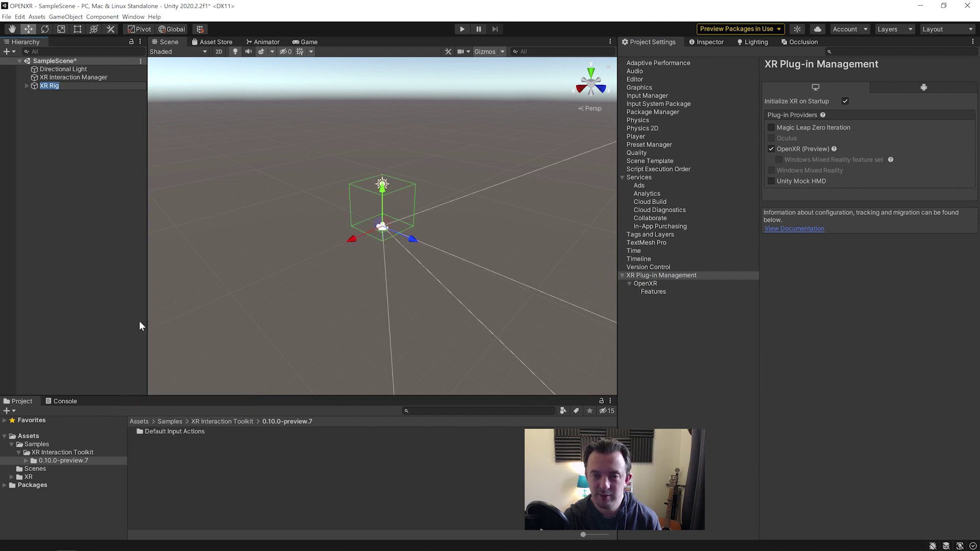
click(27, 86)
click(42, 92)
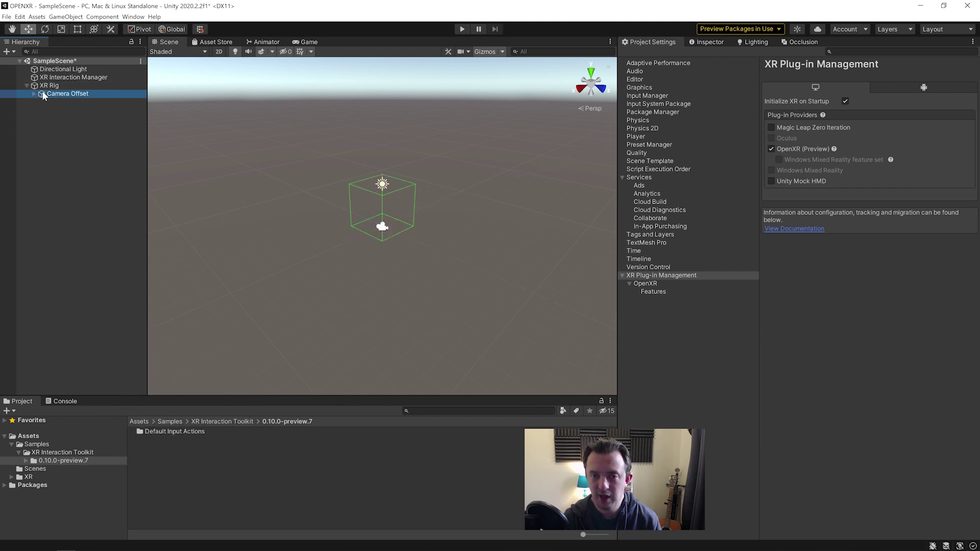
click(35, 94)
click(102, 111)
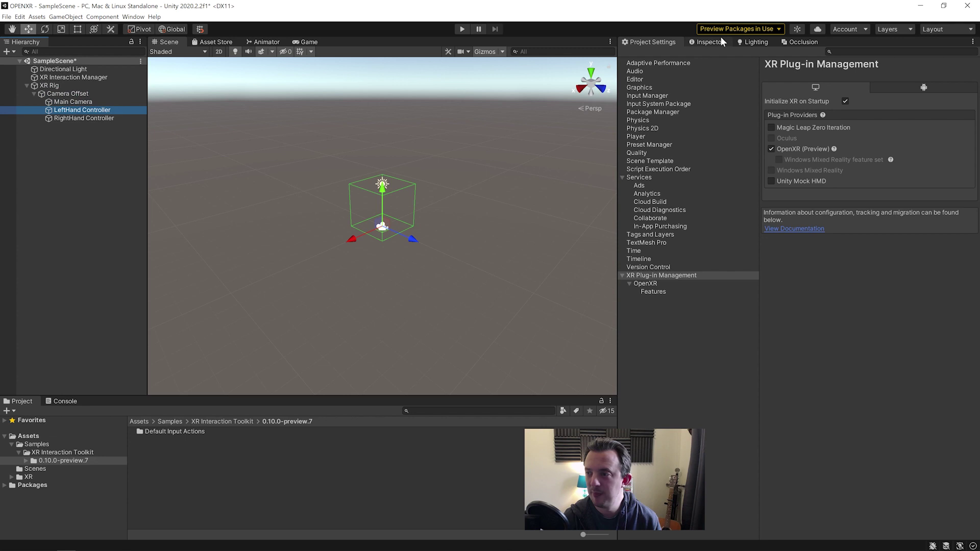
click(693, 40)
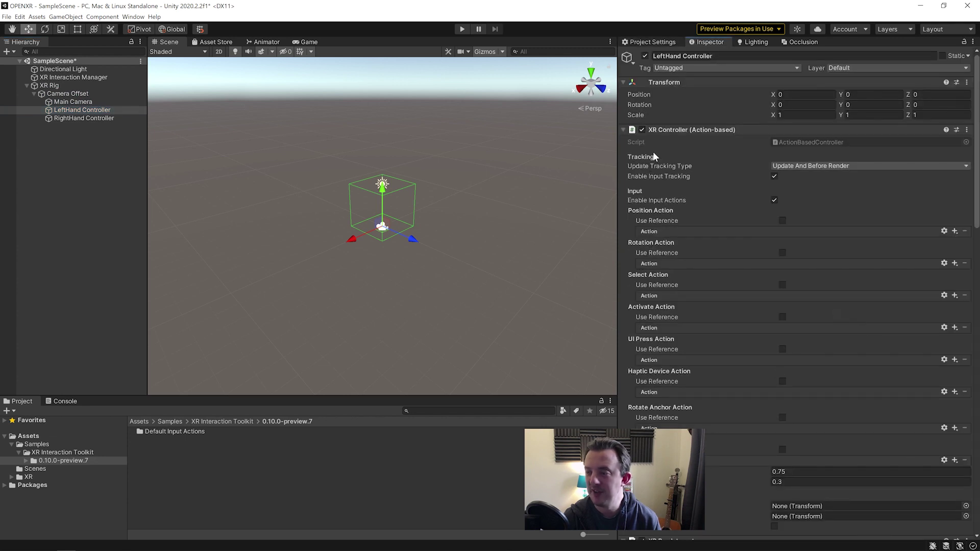
Delete the XR Rig and its child objects from the scene.
click(85, 128)
click(53, 85)
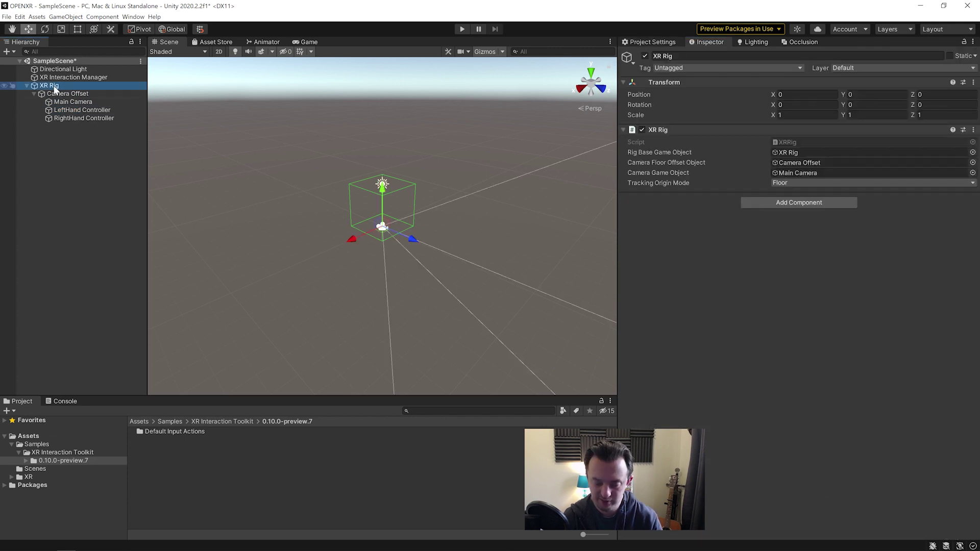
key(Delete)
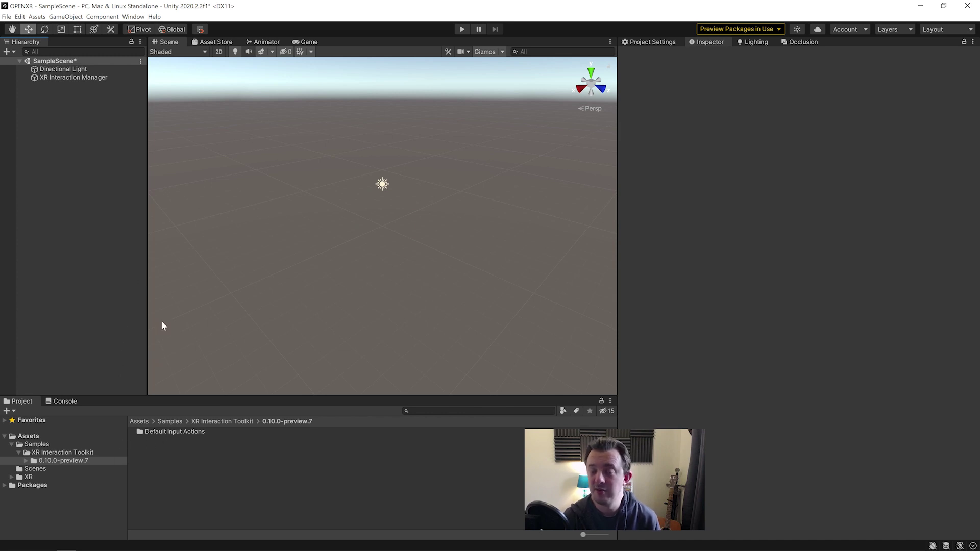
View the action maps of the XRI Default Input Actions asset in the Default Input Actions sample folder and close its editor.
double_click(166, 431)
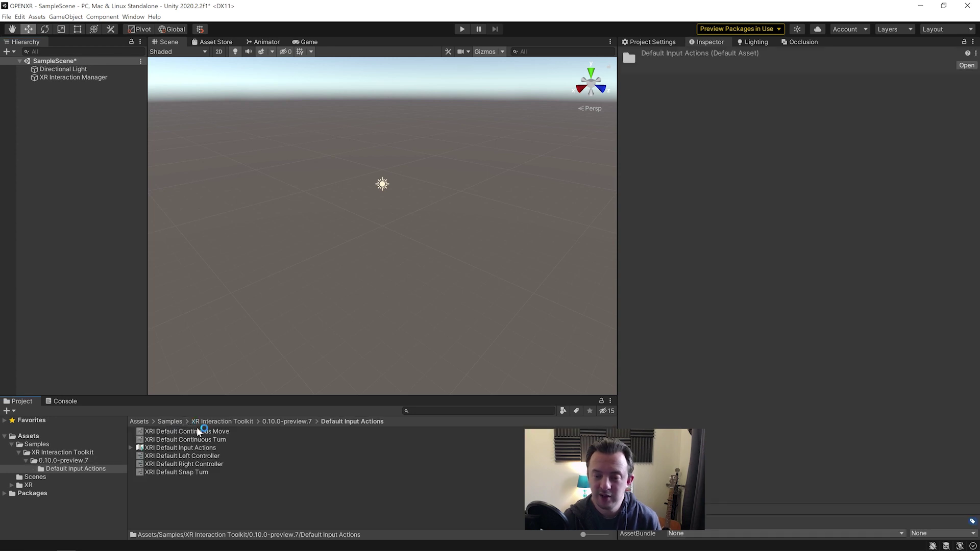
click(196, 447)
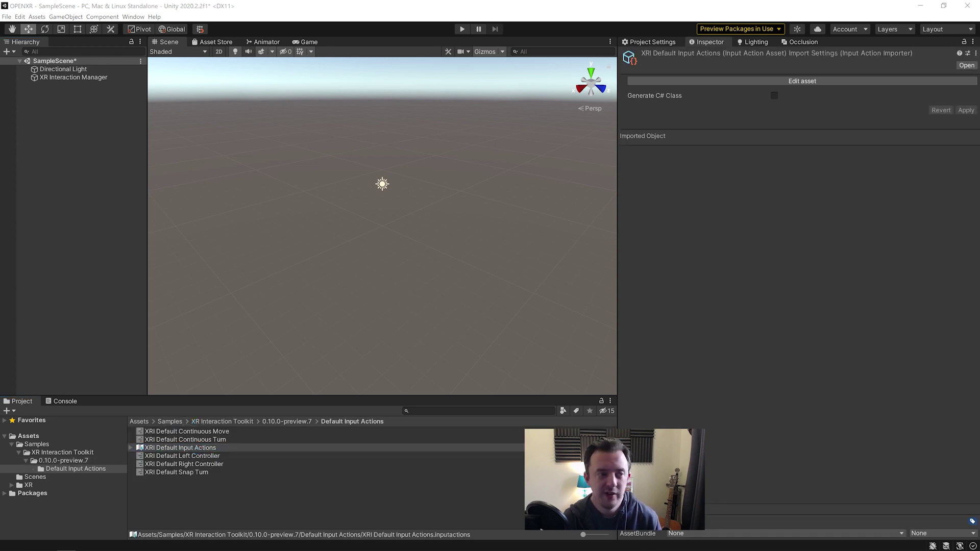
click(802, 81)
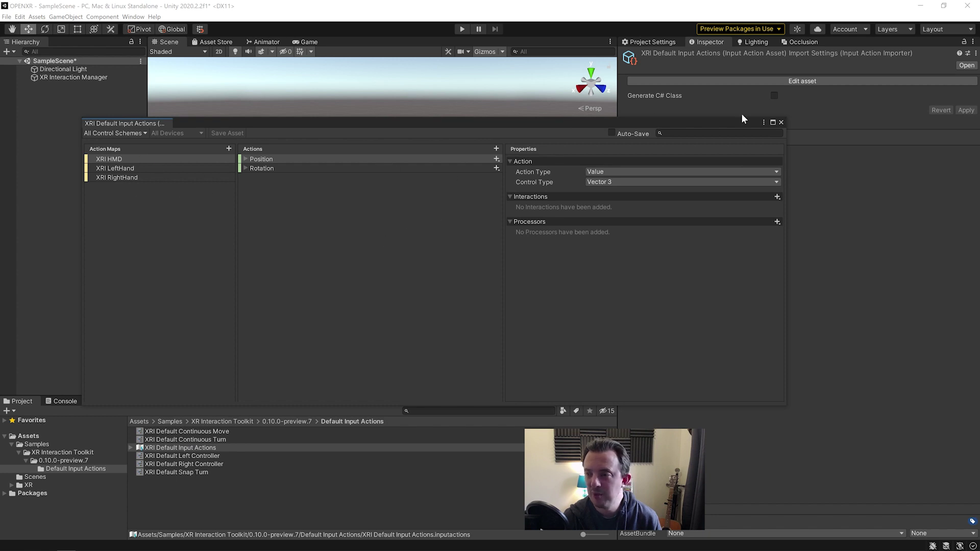
click(781, 122)
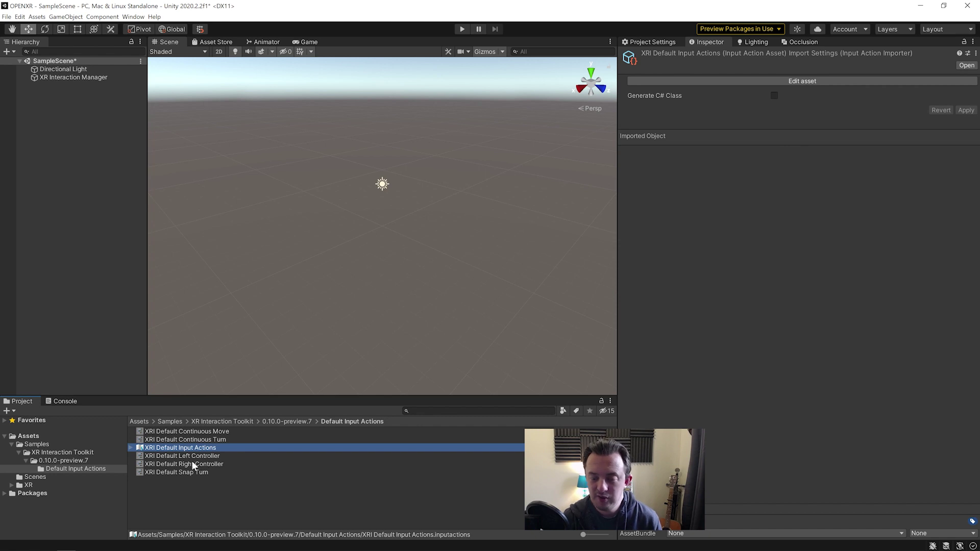
Add the XRI Default Left Controller and XRI Default Right Controller presets to the ActionBasedController defaults.
click(159, 457)
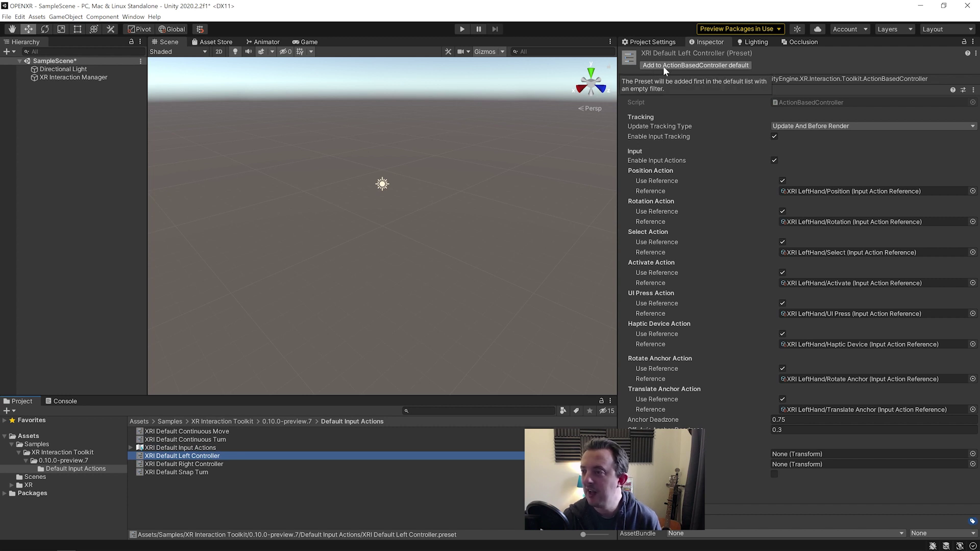
click(685, 66)
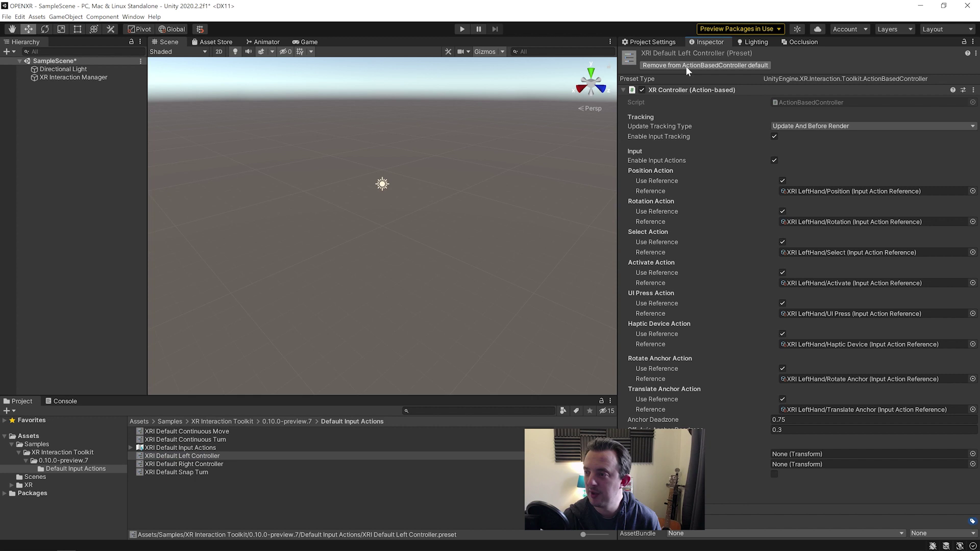
click(216, 465)
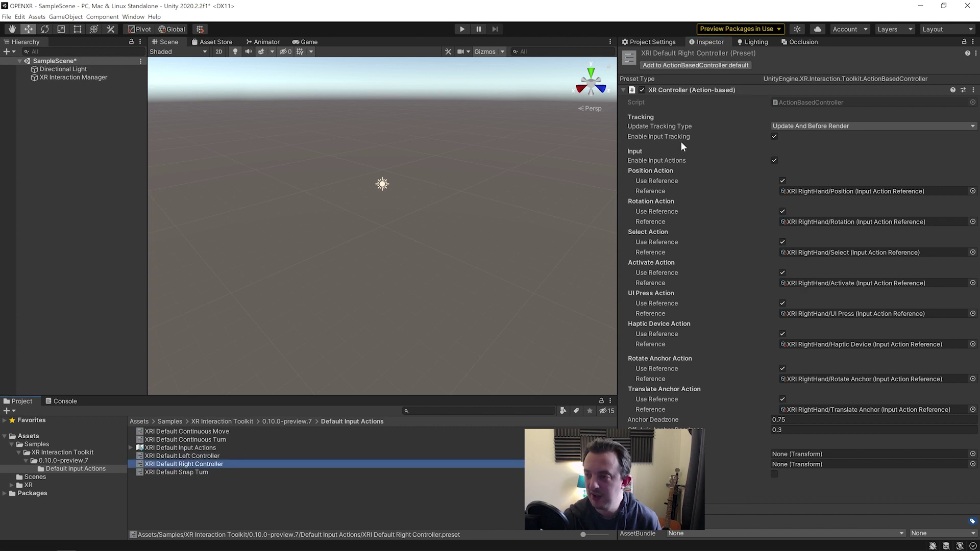
click(691, 66)
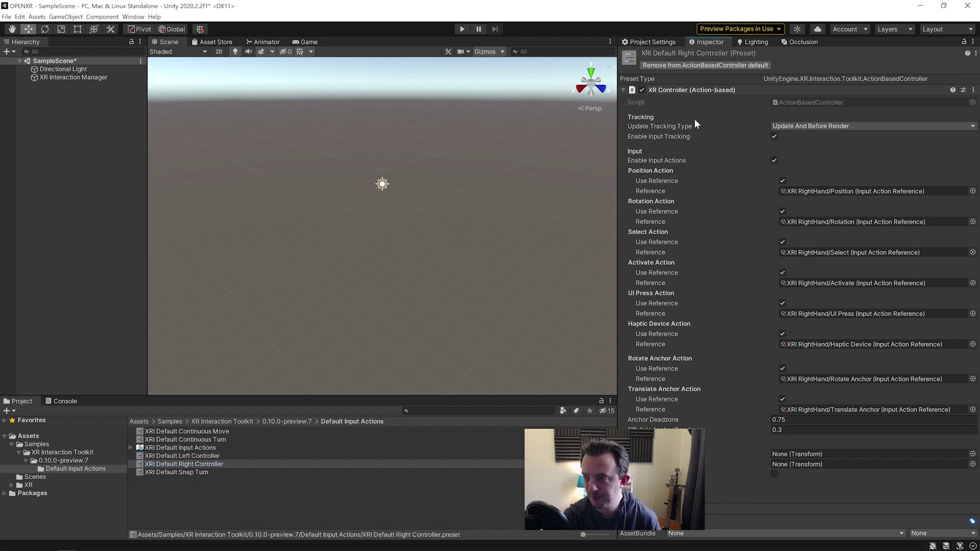
Set the Preset Manager filters to "Right" for the XRI Default Right Controller preset and "Left" for the XRI Default Left Controller preset.
click(650, 42)
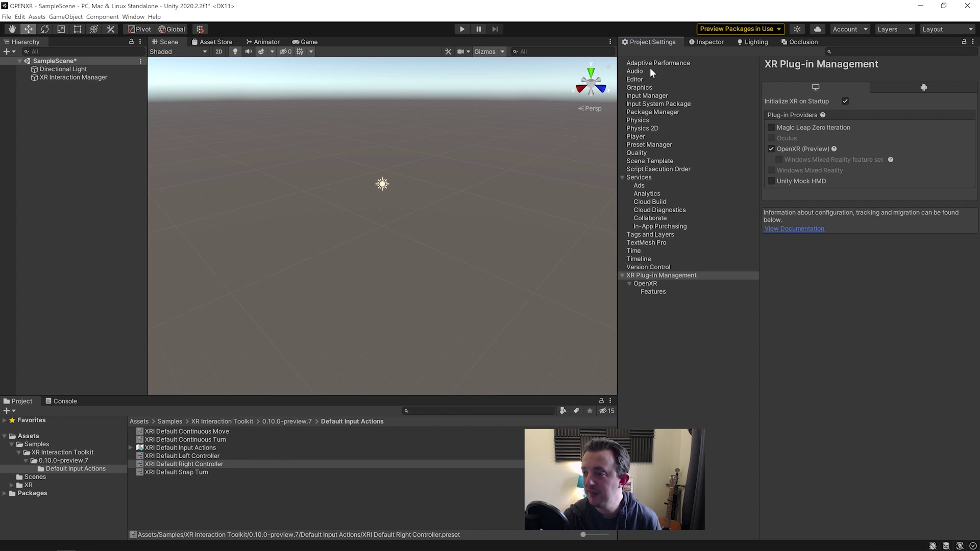
click(635, 137)
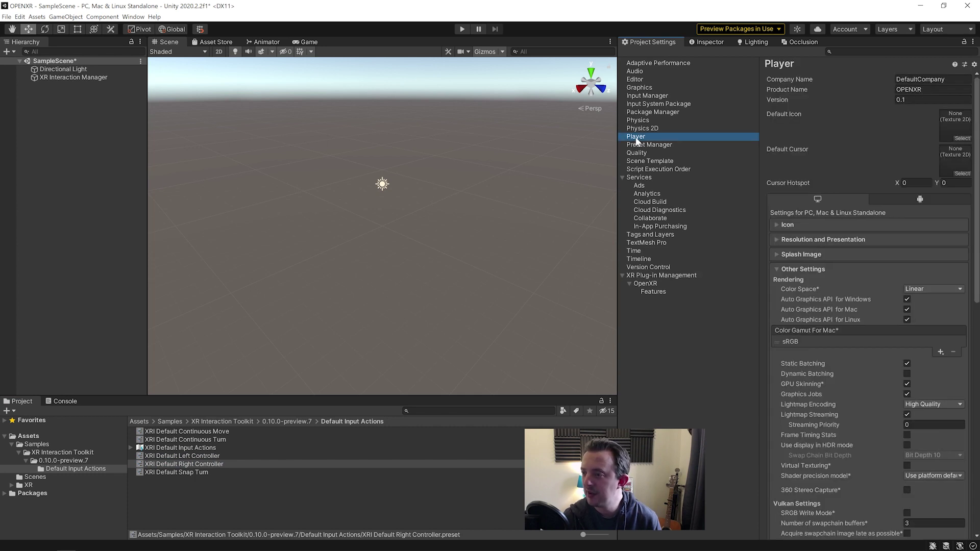
click(639, 145)
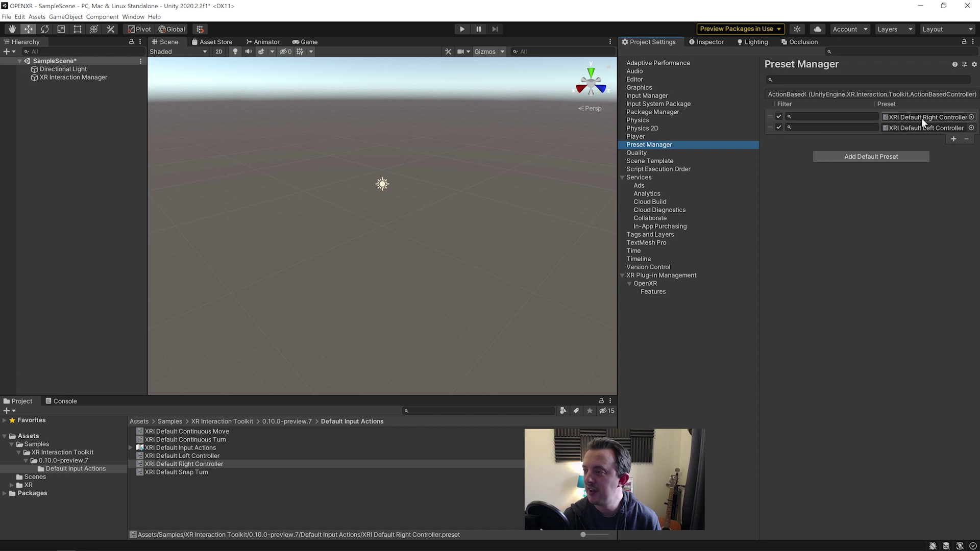
click(831, 117)
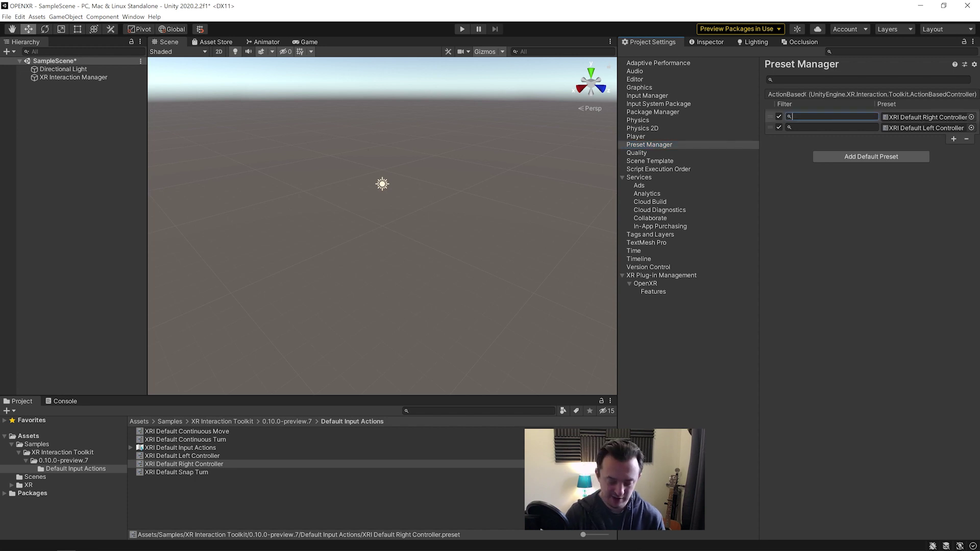
text(Right)
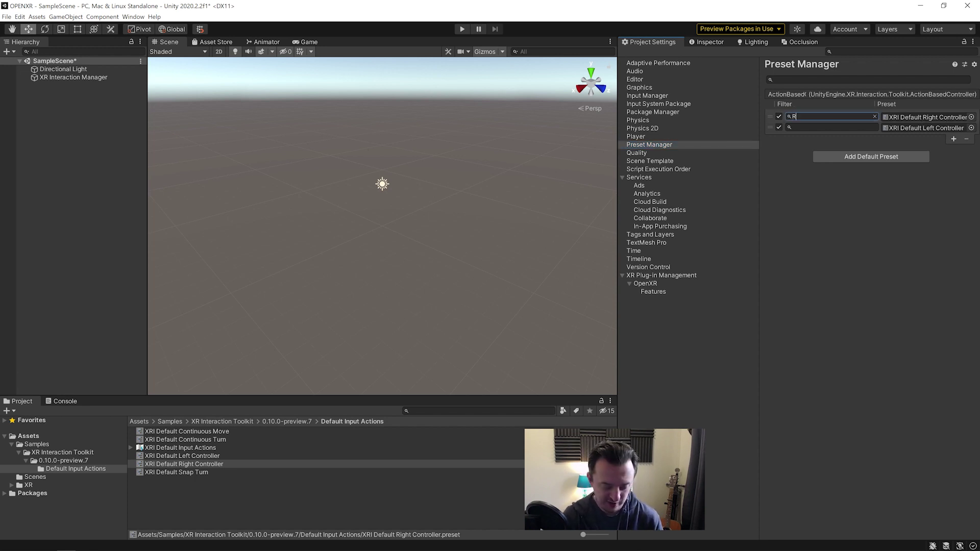
click(832, 128)
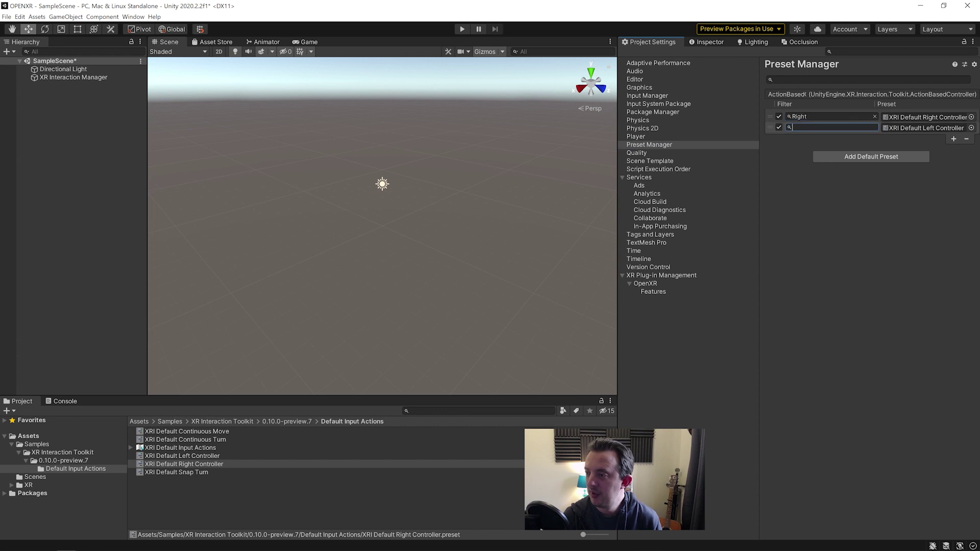
text(Left)
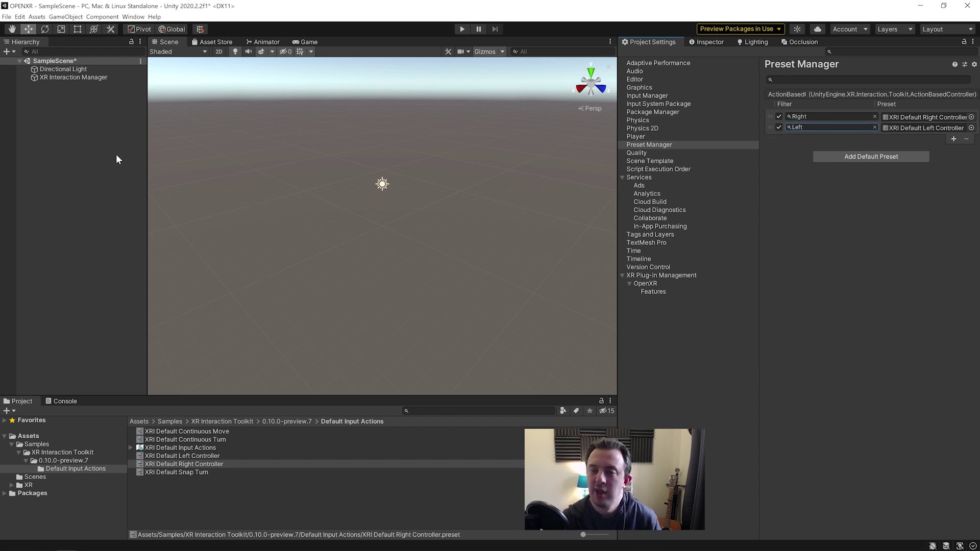
Add a Room-Scale XR Rig (Action-based) to the scene with the default controller presets in place.
click(77, 128)
right_click(74, 127)
mouse_move(115, 295)
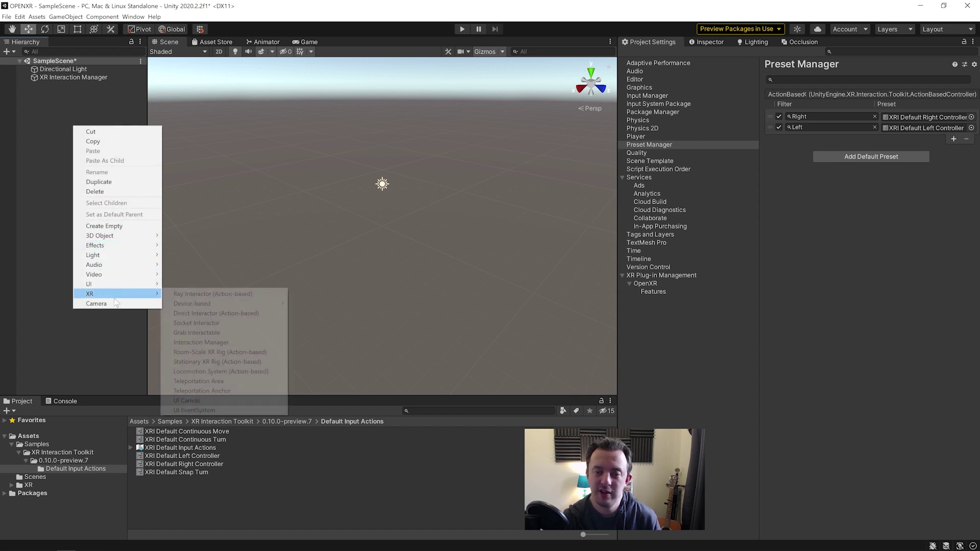
click(215, 363)
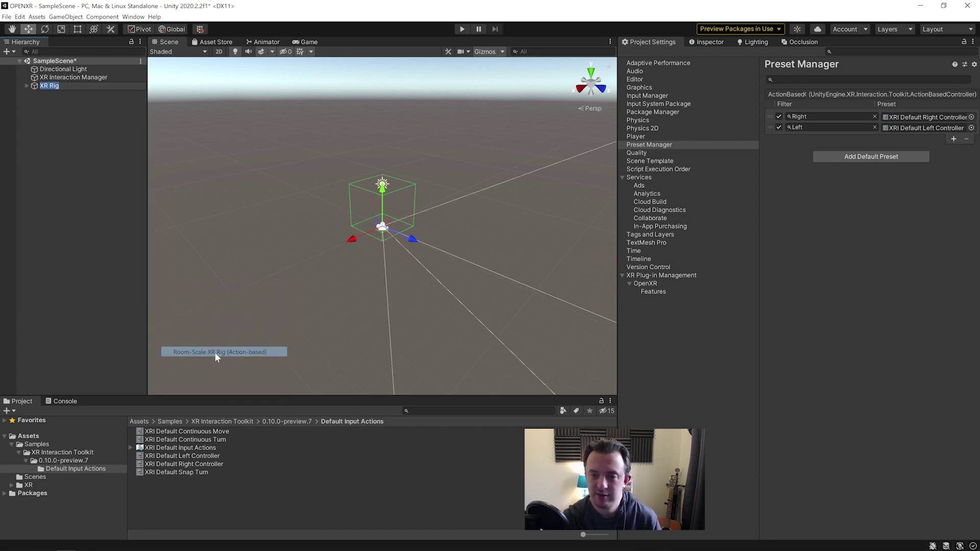
click(48, 164)
Expand the XR Rig down to its controllers and examine the input action references of the LeftHand Controller.
click(30, 85)
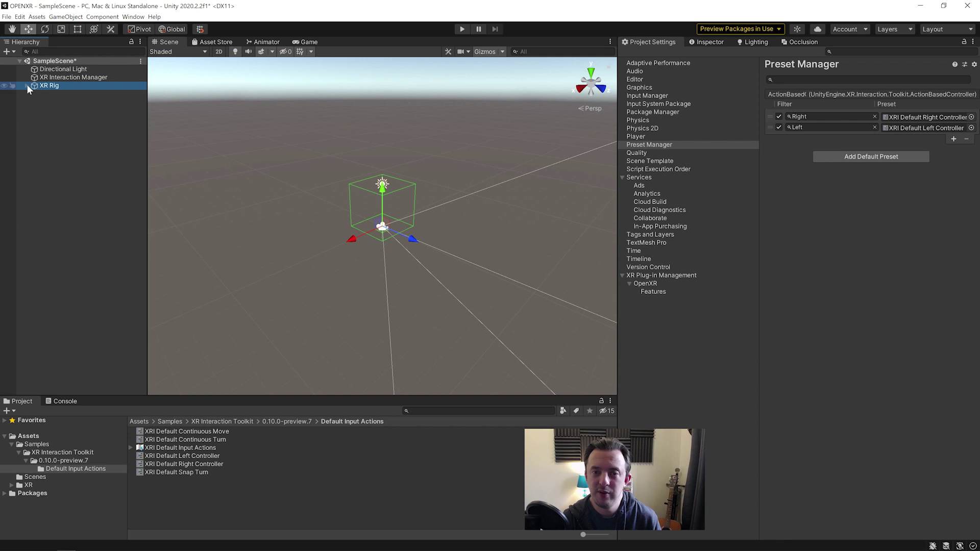
click(26, 85)
click(56, 94)
click(35, 94)
click(72, 102)
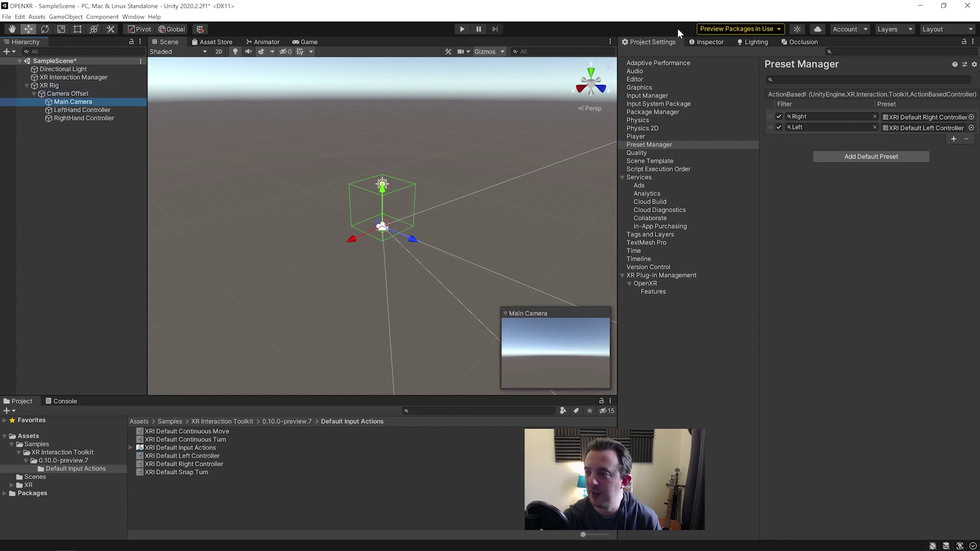
click(707, 42)
click(81, 109)
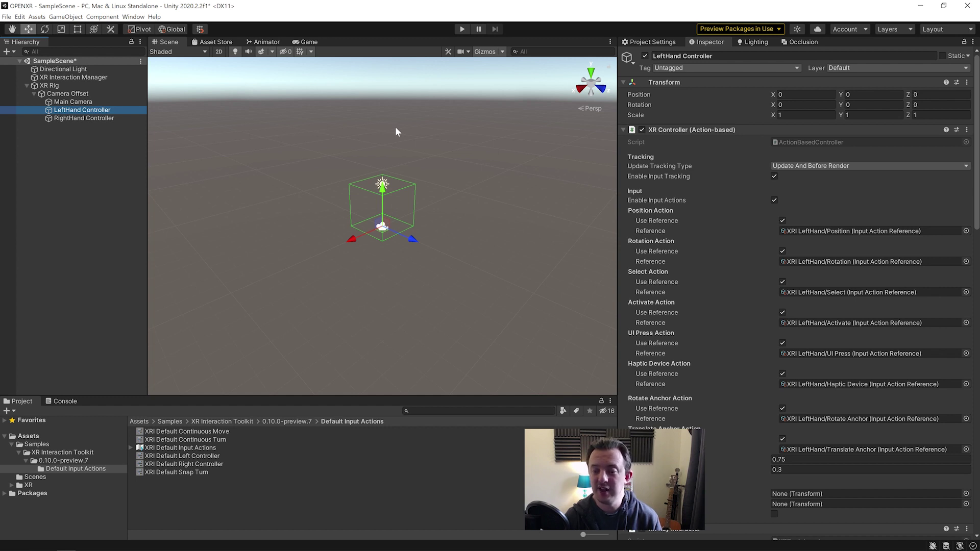
Open the XR Plug-in Management page of the project settings.
click(648, 42)
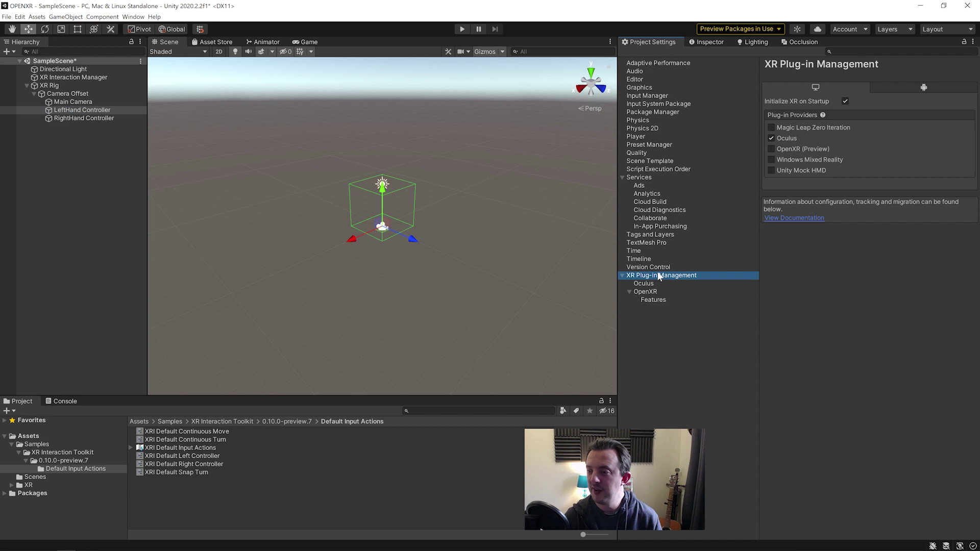